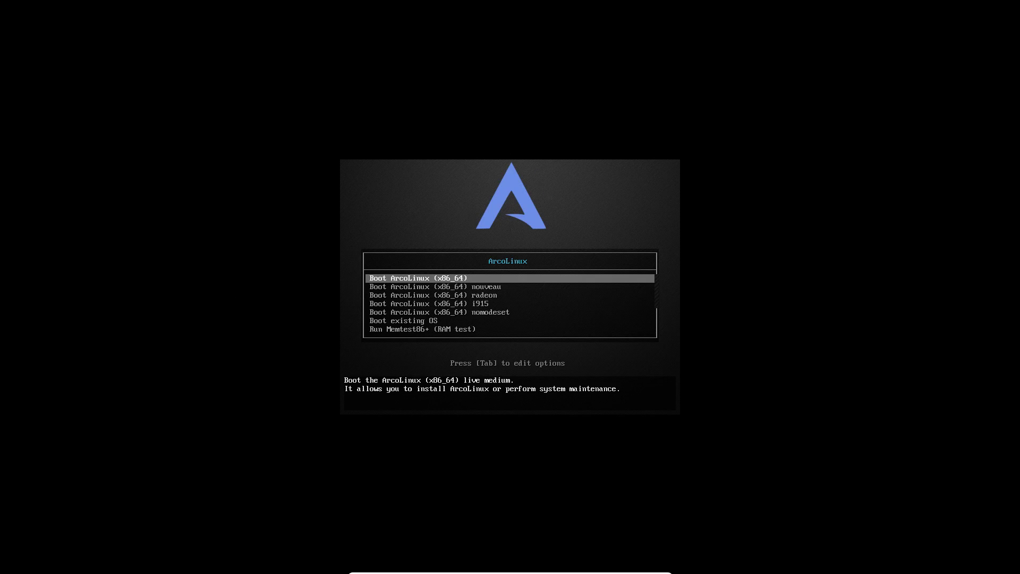
Boot the default 'Boot ArcoLinux (x86_64)' live entry and wait for the Awesome desktop
{"action": "key", "text": "Return"}
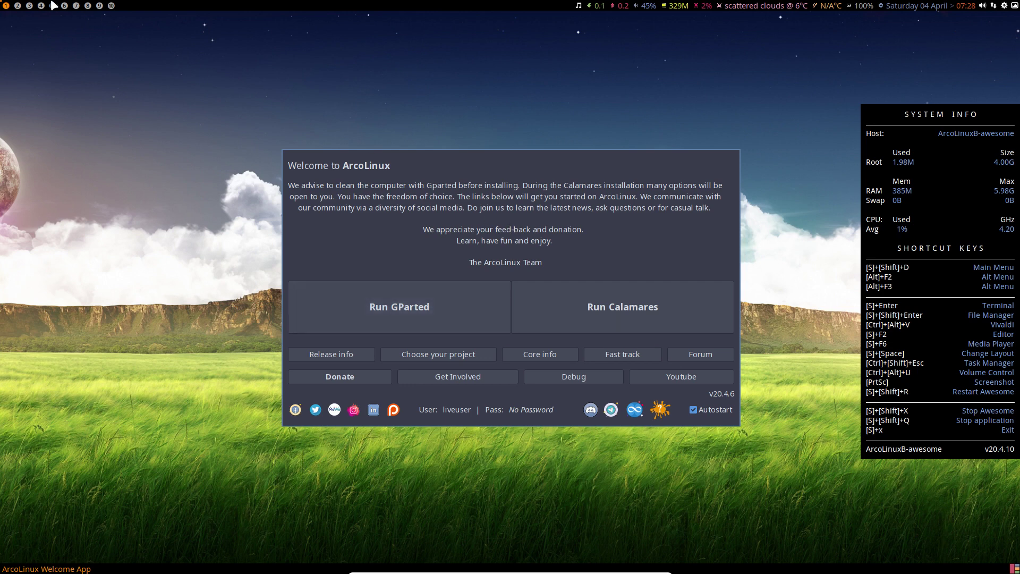
{"action": "left_click", "coordinate": [29, 5]}
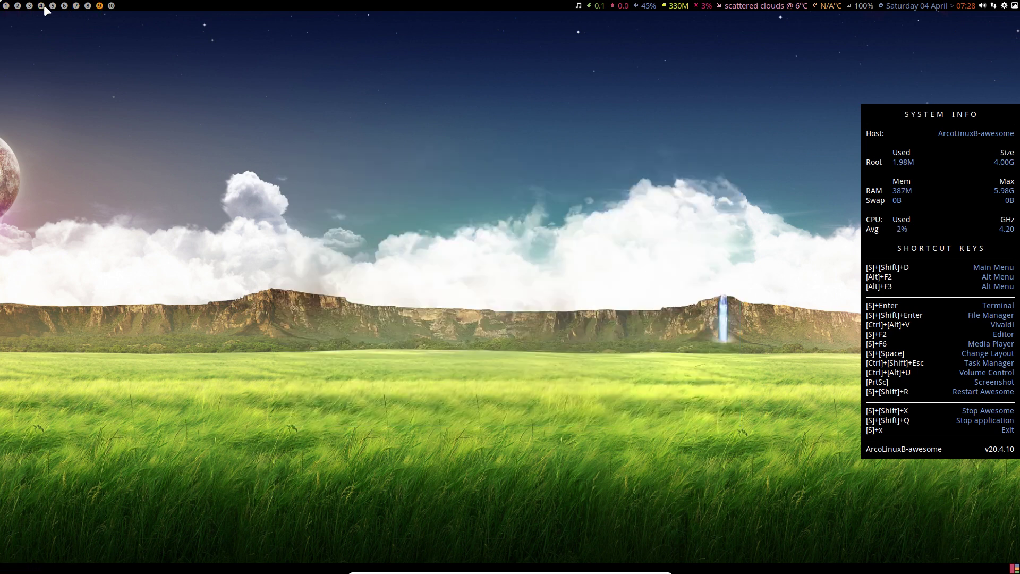
{"action": "left_click", "coordinate": [6, 5]}
{"action": "right_click", "coordinate": [105, 185]}
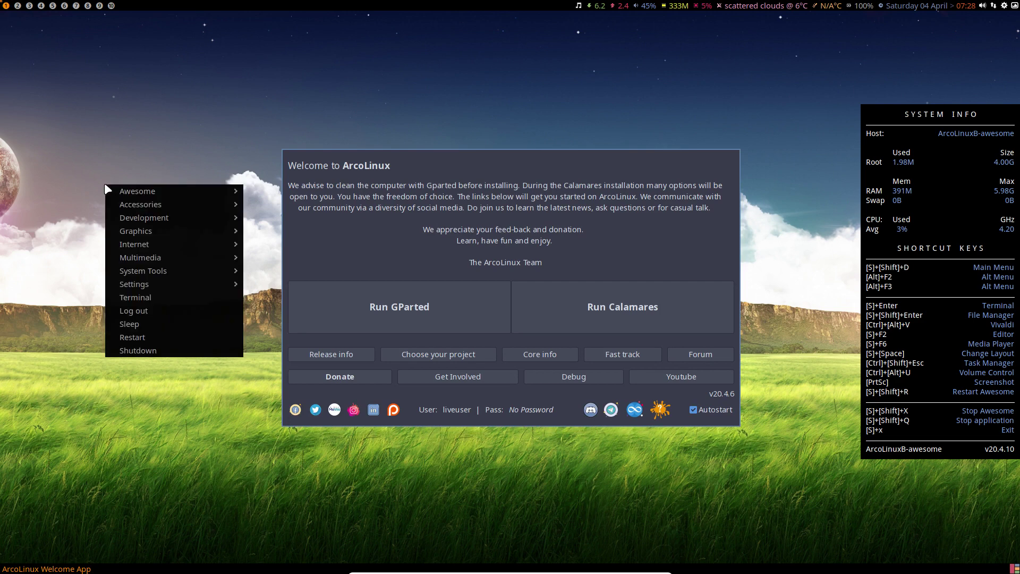
{"action": "mouse_move", "coordinate": [163, 206]}
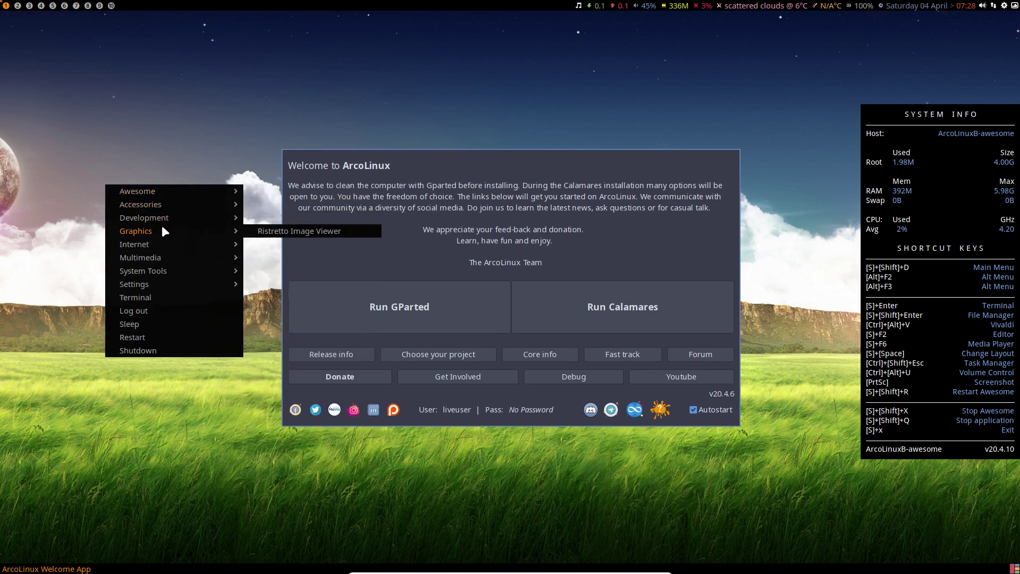
{"action": "mouse_move", "coordinate": [149, 246]}
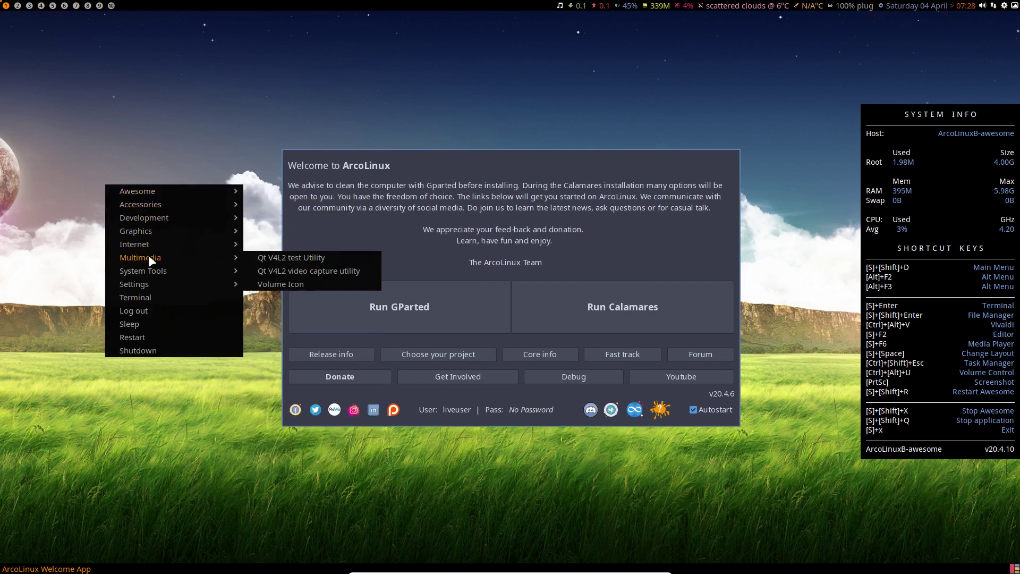
{"action": "left_click", "coordinate": [66, 212]}
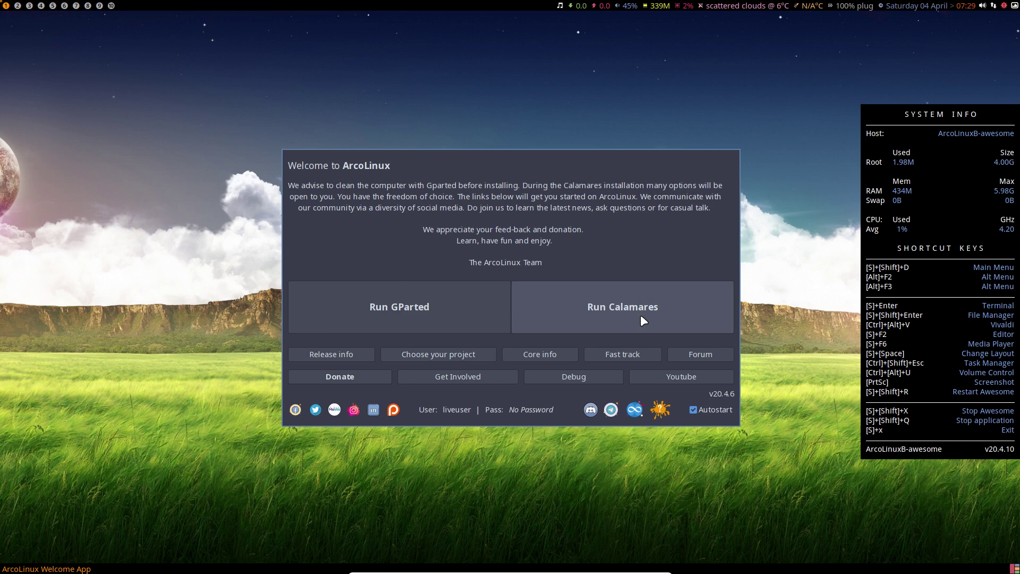
{"action": "left_click", "coordinate": [409, 302]}
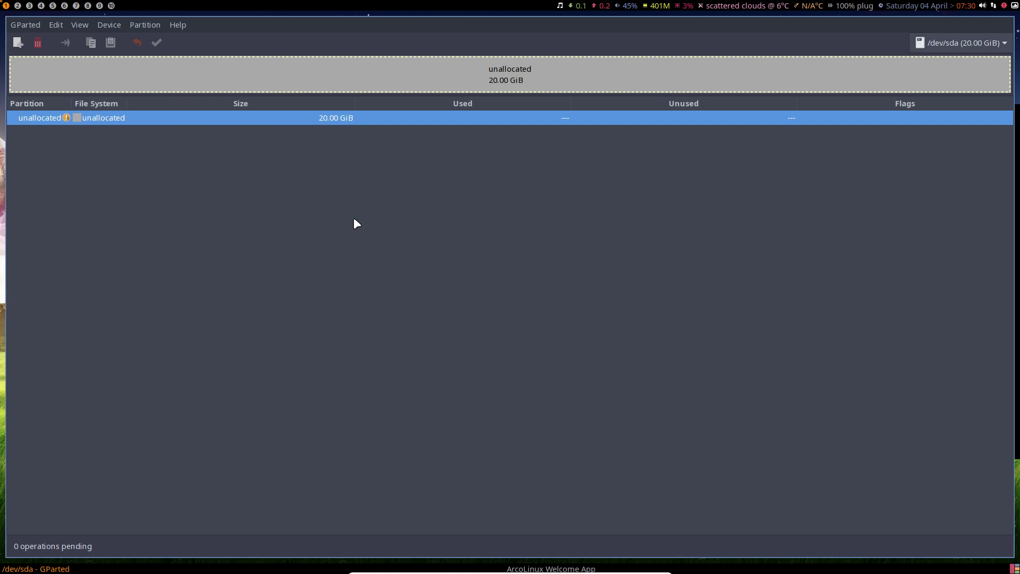
{"action": "type", "text": "a"}
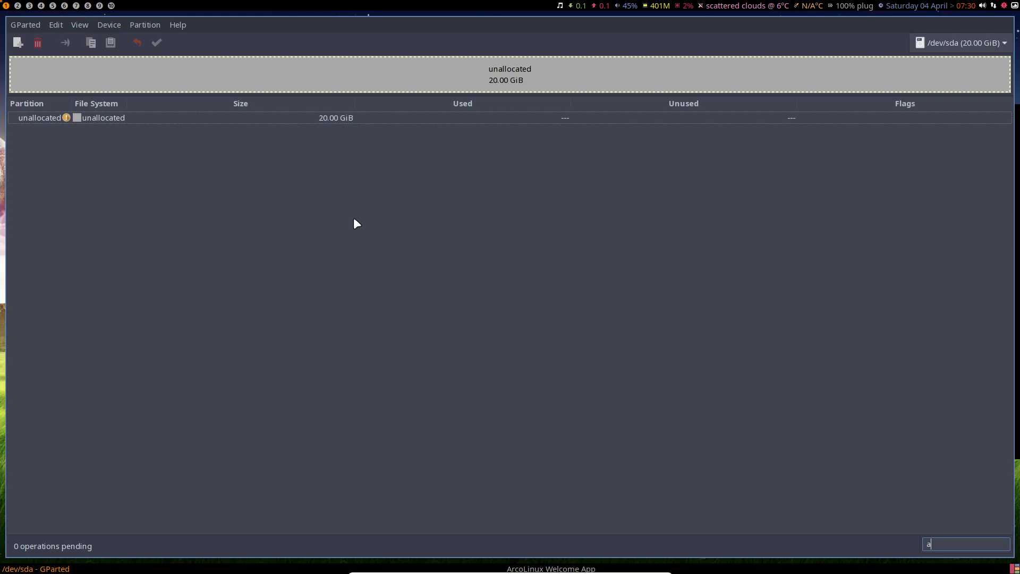
{"action": "left_click", "coordinate": [346, 253]}
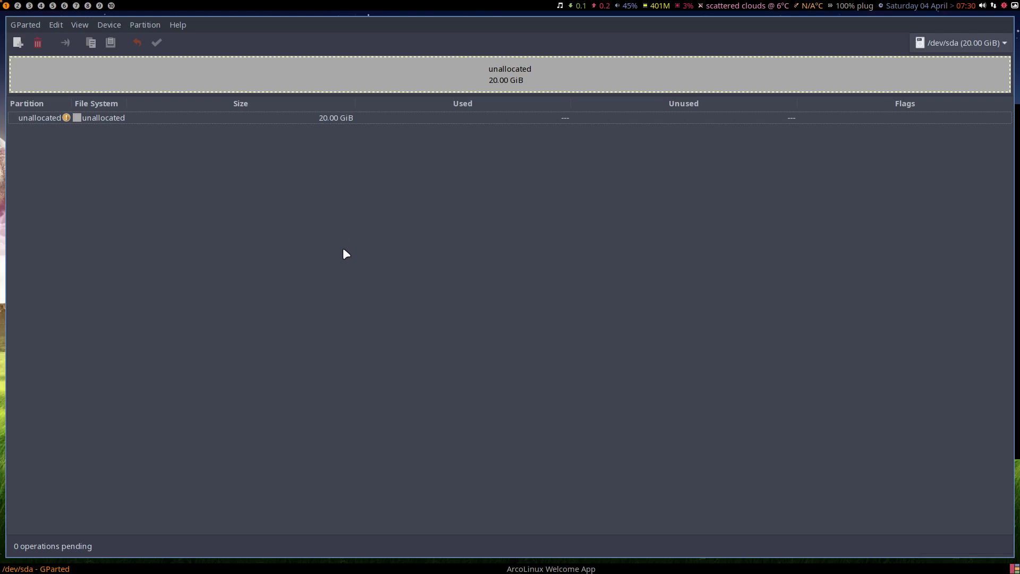
{"action": "key", "text": "super+q"}
{"action": "left_click", "coordinate": [260, 222]}
{"action": "left_click", "coordinate": [174, 26]}
{"action": "left_click", "coordinate": [195, 142]}
{"action": "key", "text": "ctrl+q"}
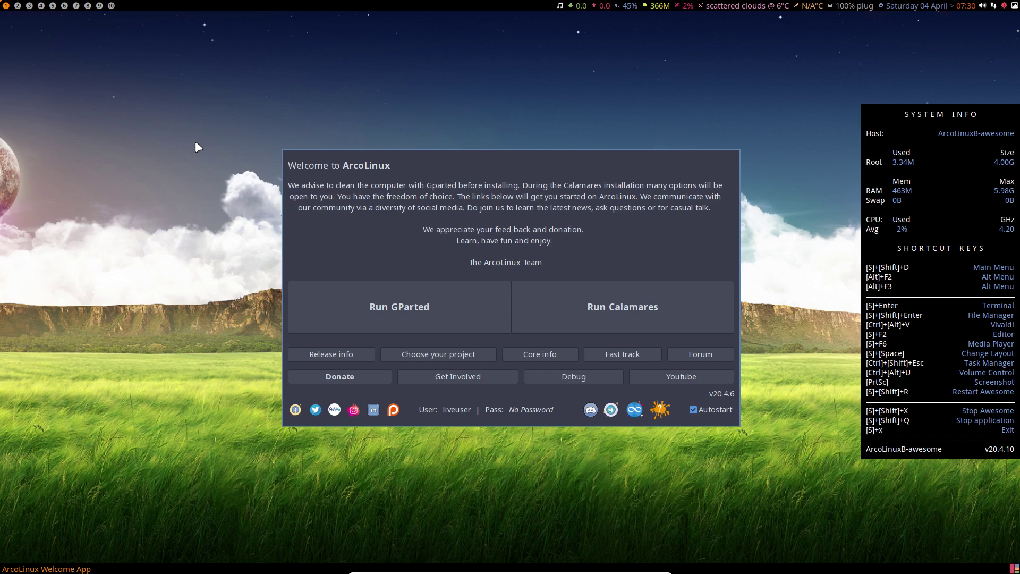
{"action": "left_click", "coordinate": [416, 303]}
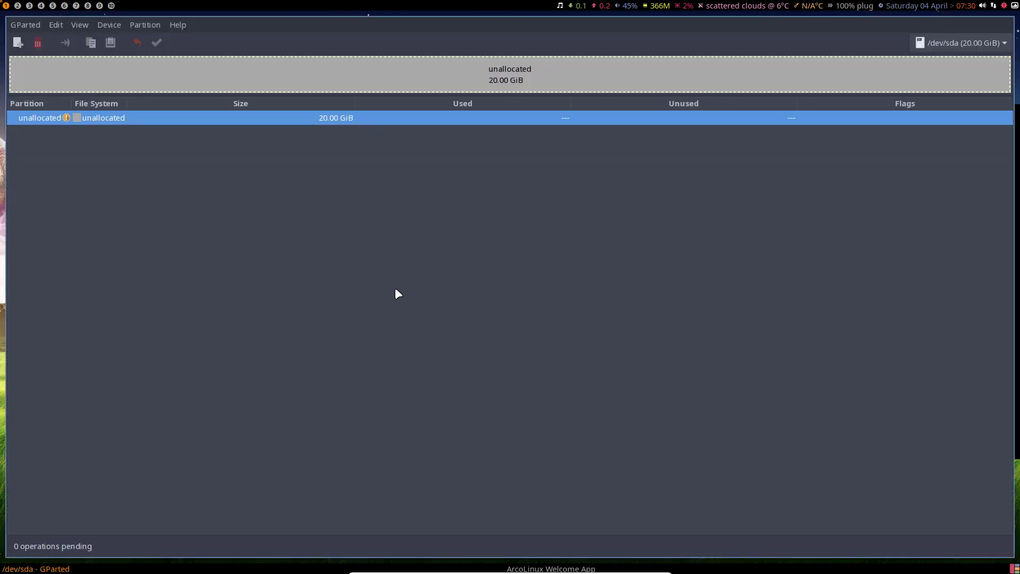
{"action": "left_click", "coordinate": [30, 24]}
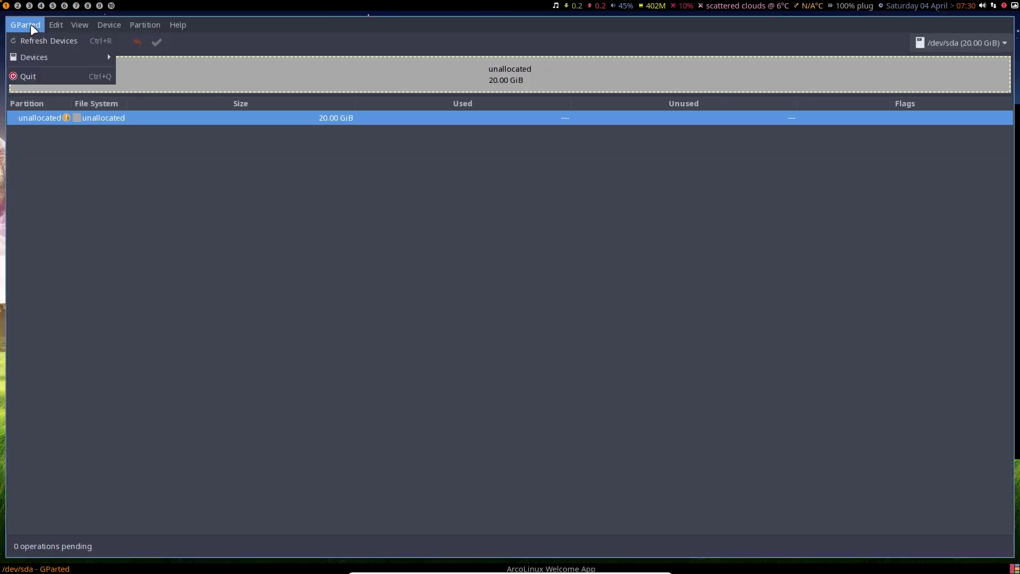
{"action": "left_click", "coordinate": [37, 76]}
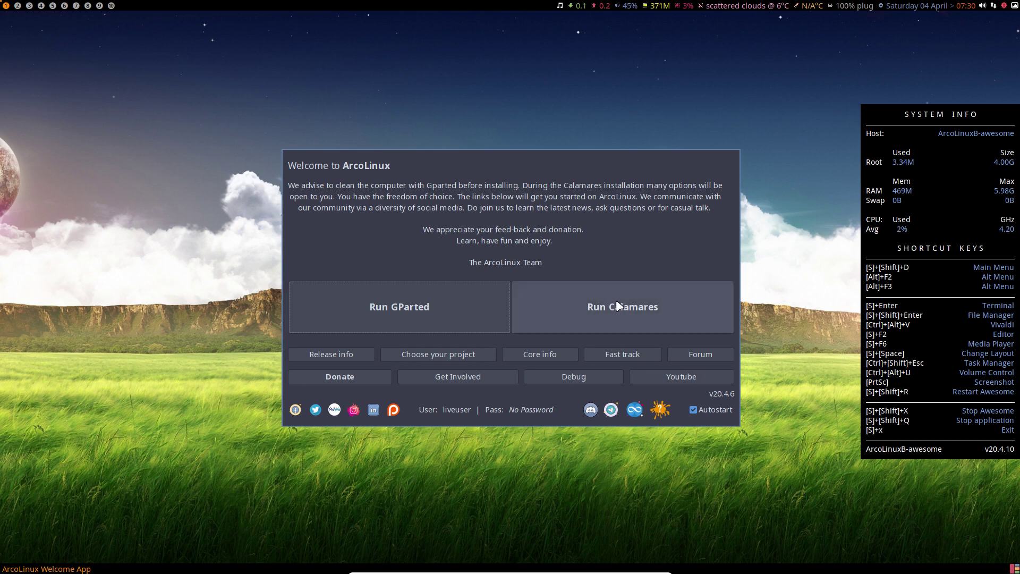
{"action": "left_click", "coordinate": [661, 412]}
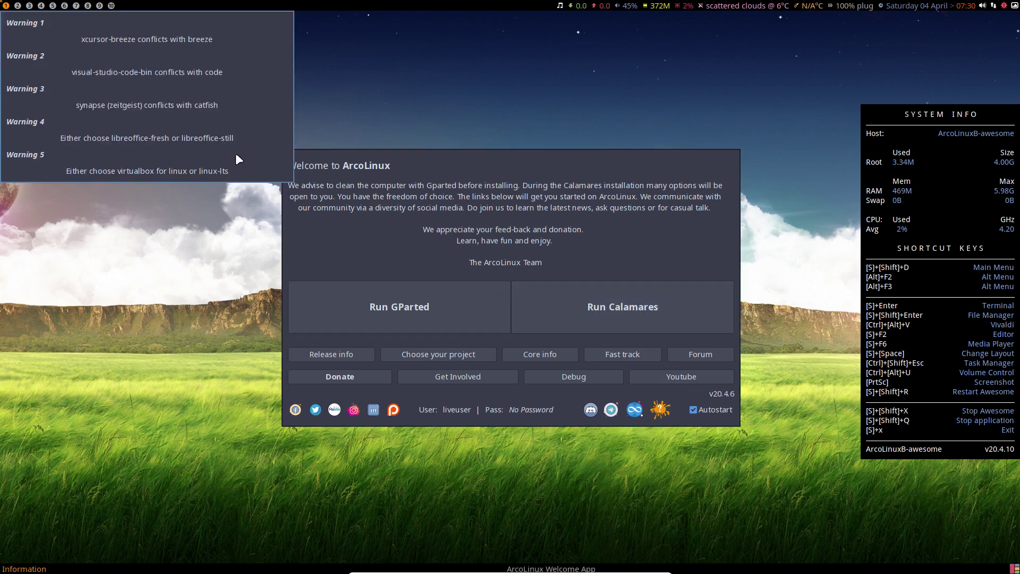
{"action": "left_click_drag", "start_coordinate": [123, 39], "coordinate": [182, 215]}
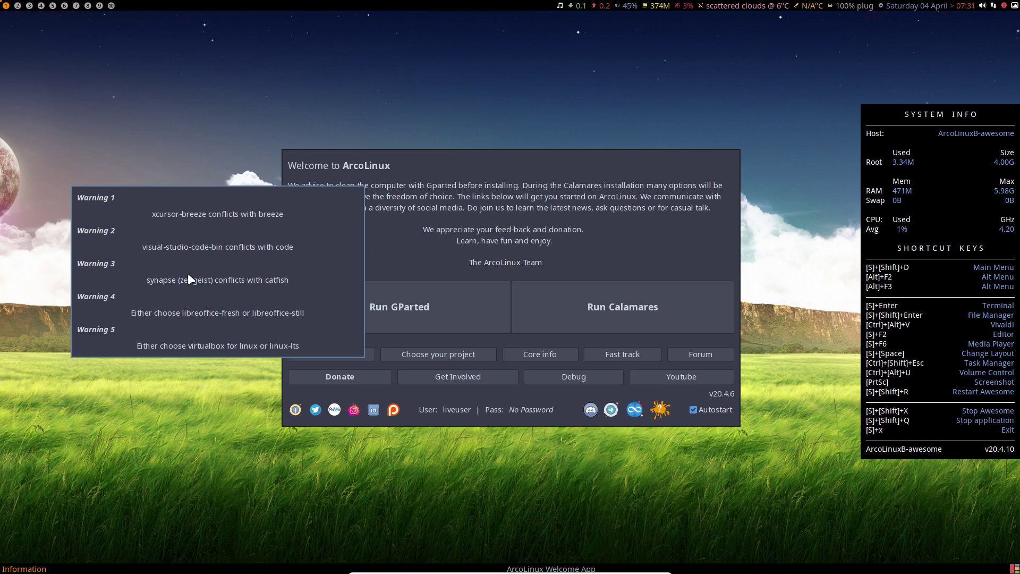
{"action": "left_click", "coordinate": [113, 215]}
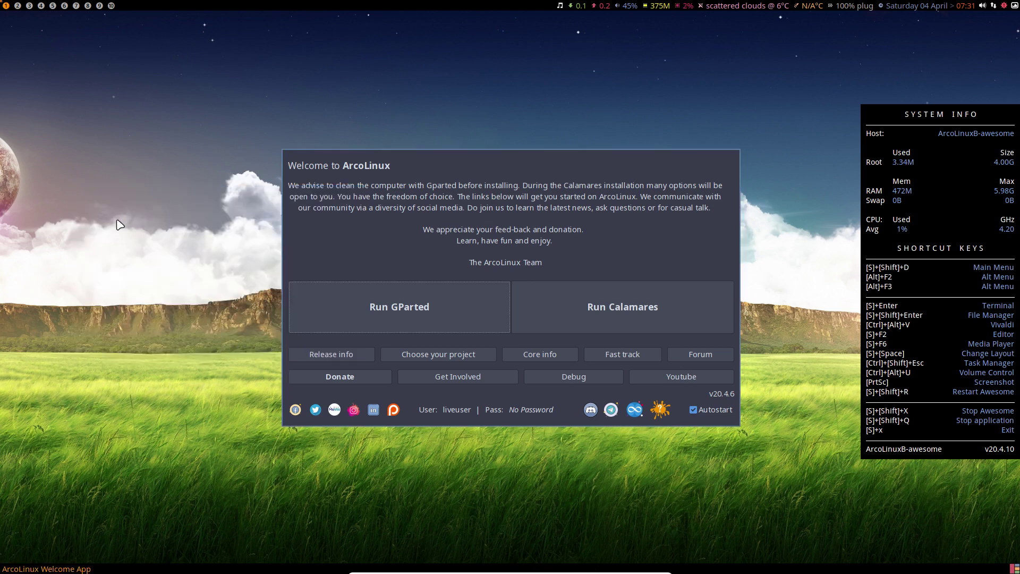
Launch the Calamares installer and briefly check system information in a terminal
{"action": "left_click", "coordinate": [649, 300]}
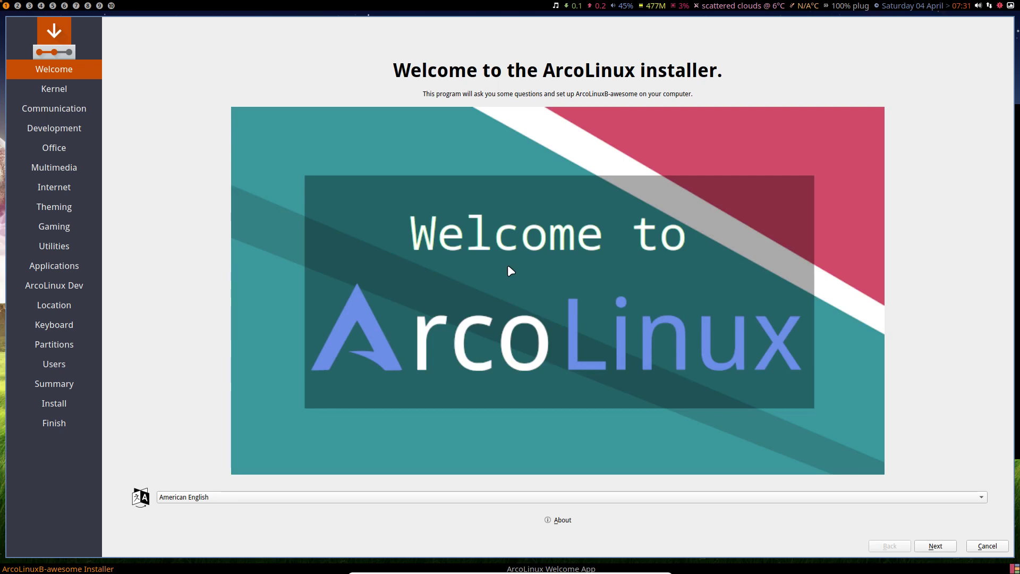
{"action": "key", "text": "super+Return"}
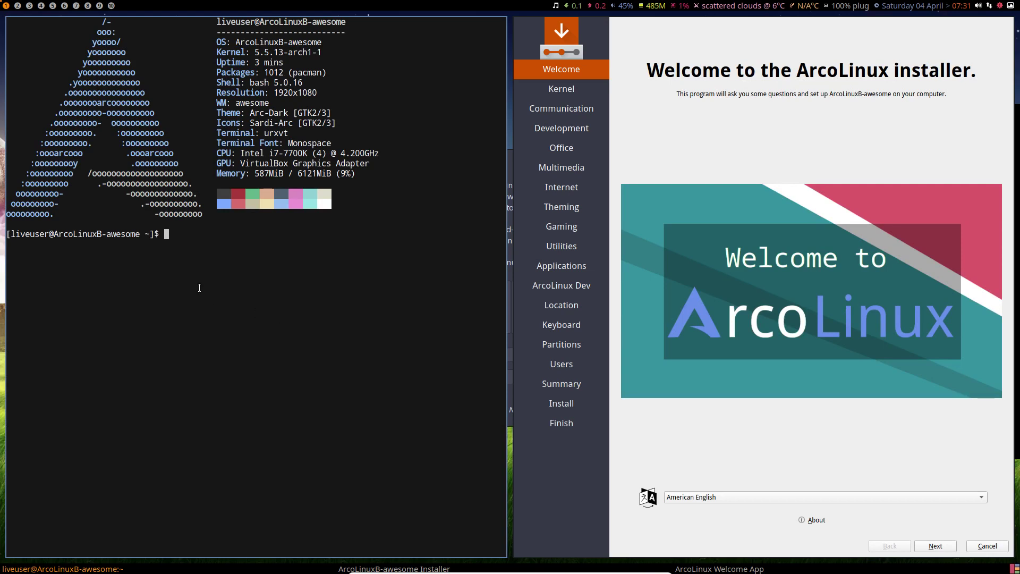
{"action": "key", "text": "super+q"}
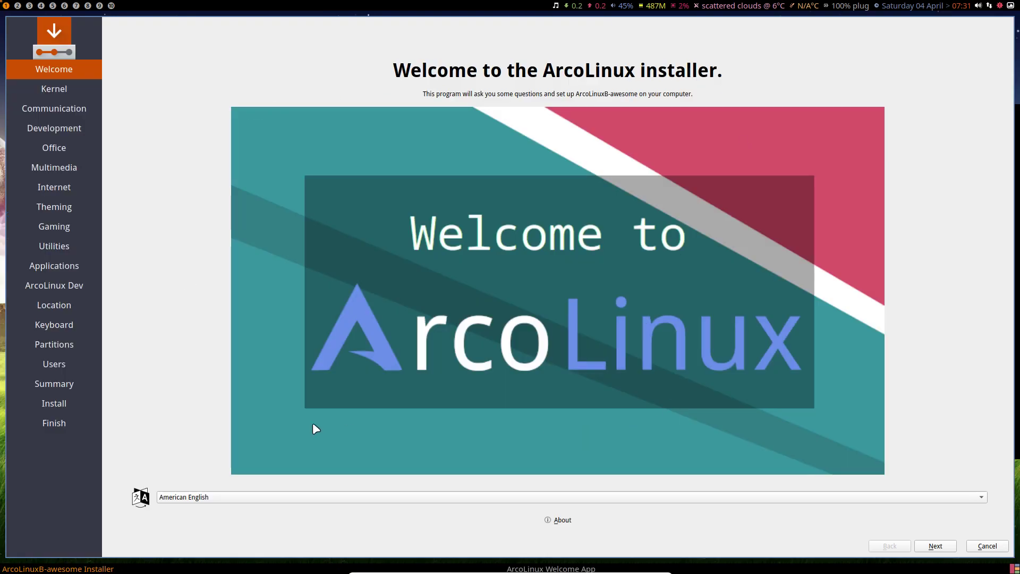
View the Calamares About window with its version details, then dismiss it
{"action": "left_click", "coordinate": [567, 521]}
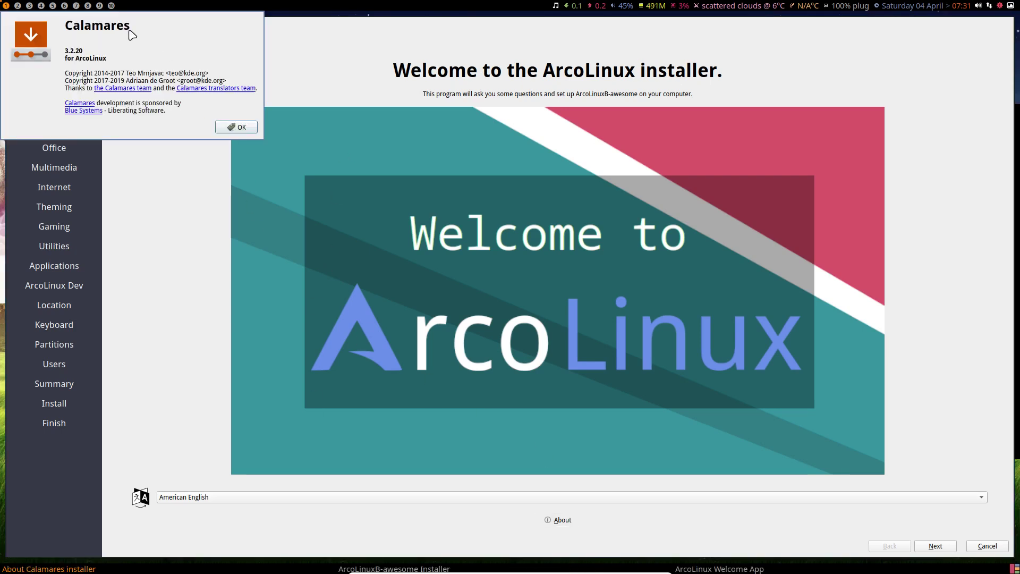
{"action": "left_click_drag", "start_coordinate": [127, 33], "coordinate": [261, 98]}
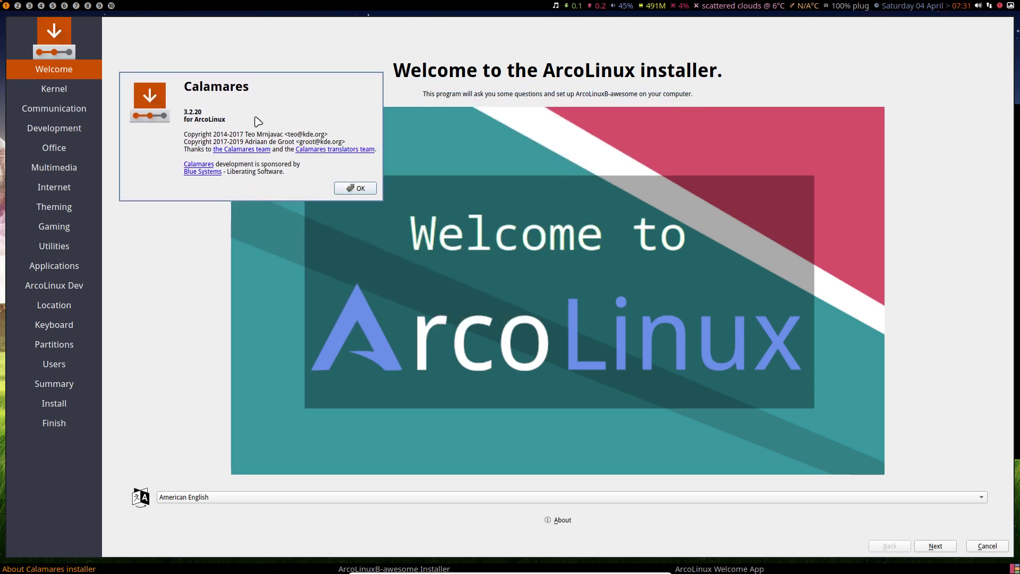
{"action": "left_click", "coordinate": [355, 189]}
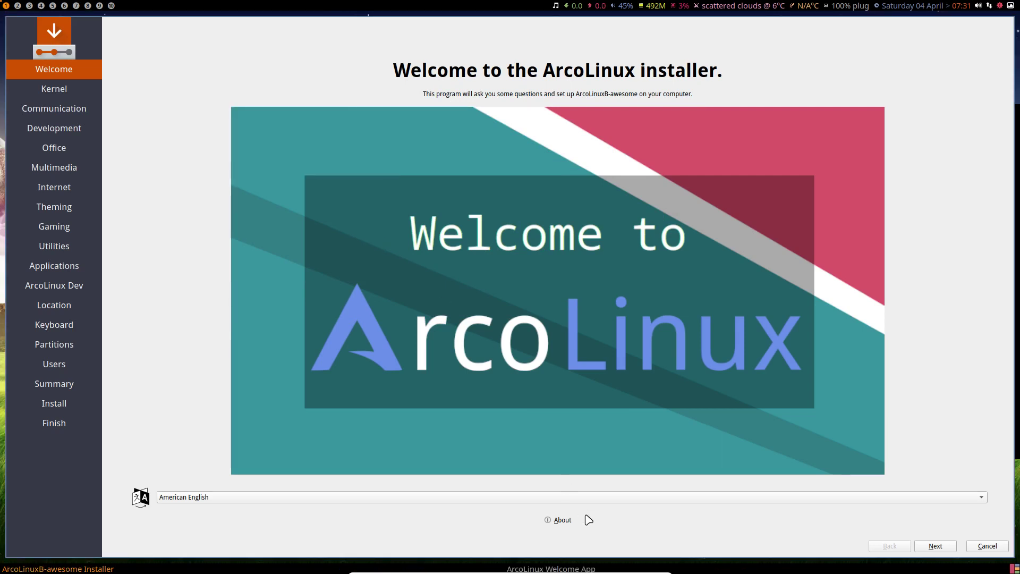
{"action": "left_click", "coordinate": [933, 547]}
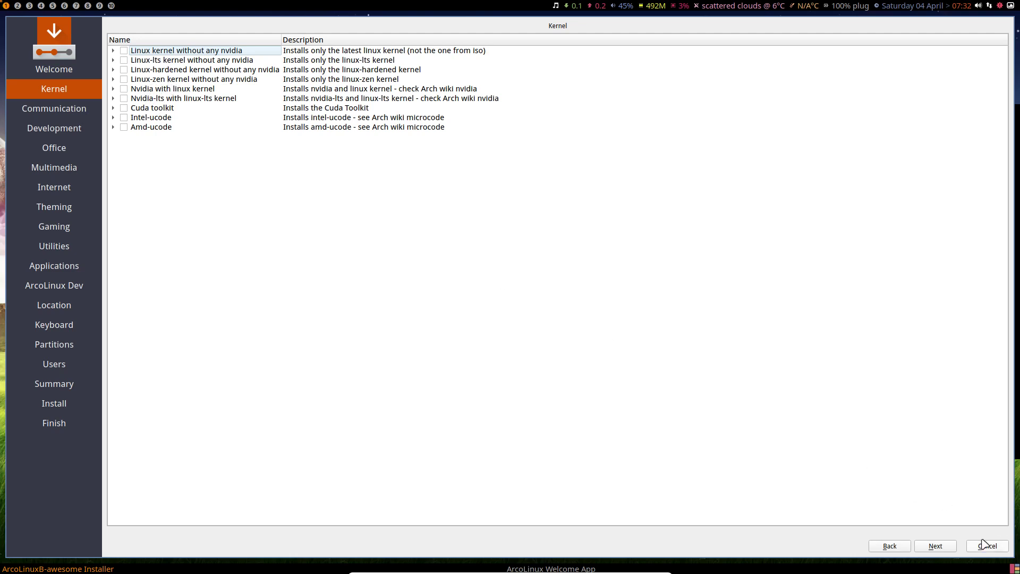
On the Communication page, try skypeforlinux, teams and arcolinux-teamviewer, leaving all unticked
{"action": "left_click", "coordinate": [935, 545]}
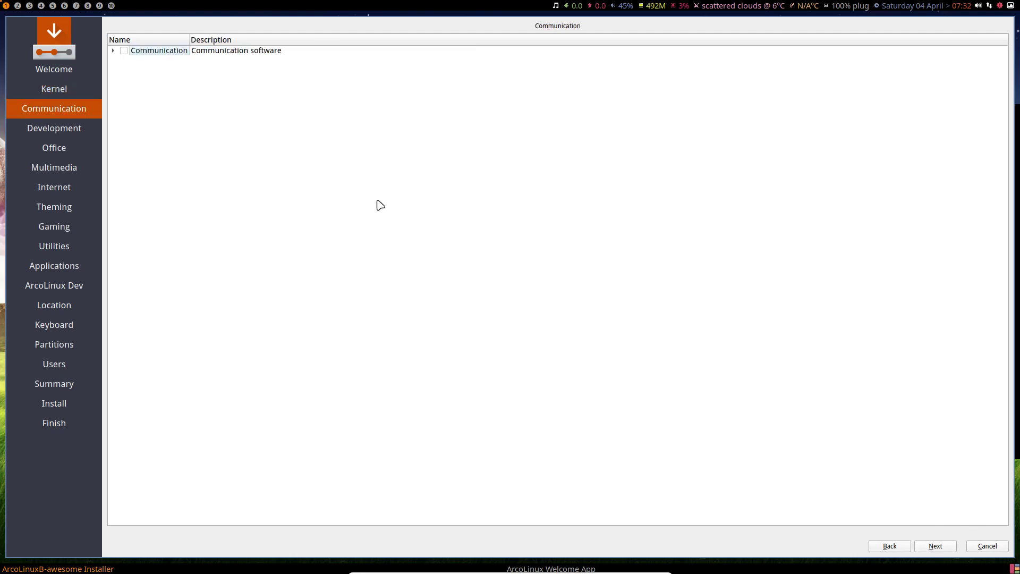
{"action": "left_click", "coordinate": [114, 51]}
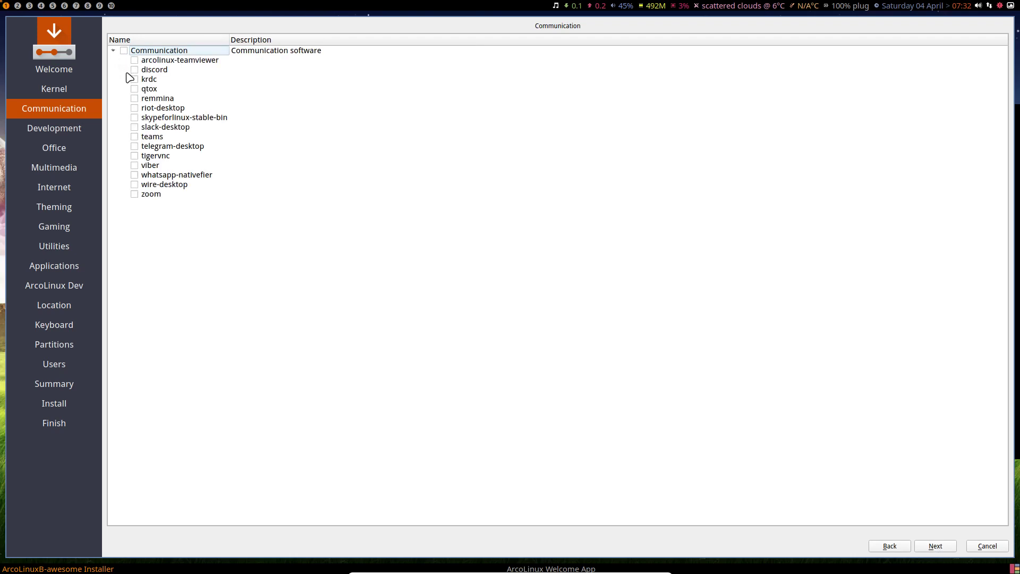
{"action": "left_click", "coordinate": [135, 118]}
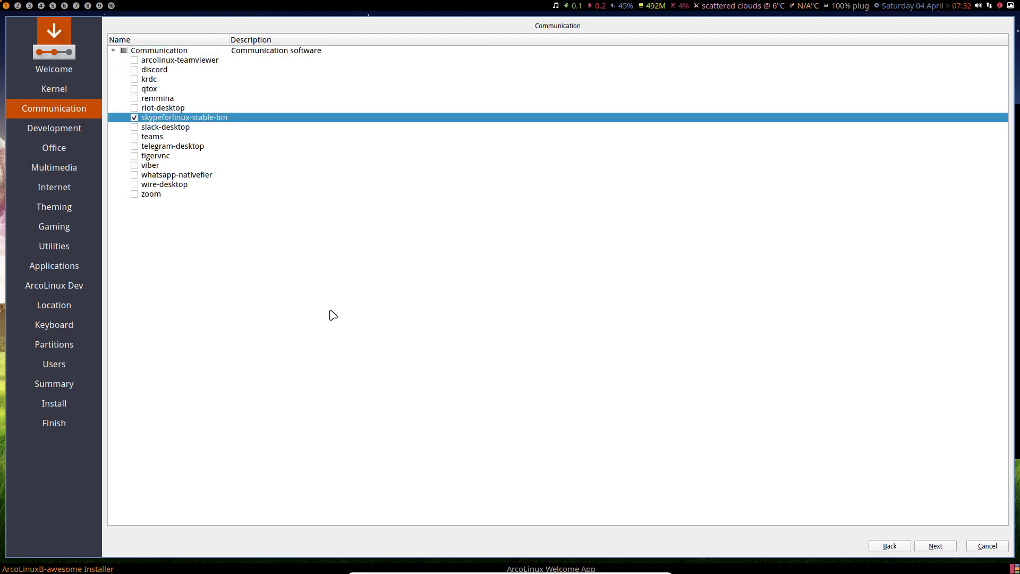
{"action": "left_click", "coordinate": [134, 118]}
{"action": "left_click", "coordinate": [134, 137]}
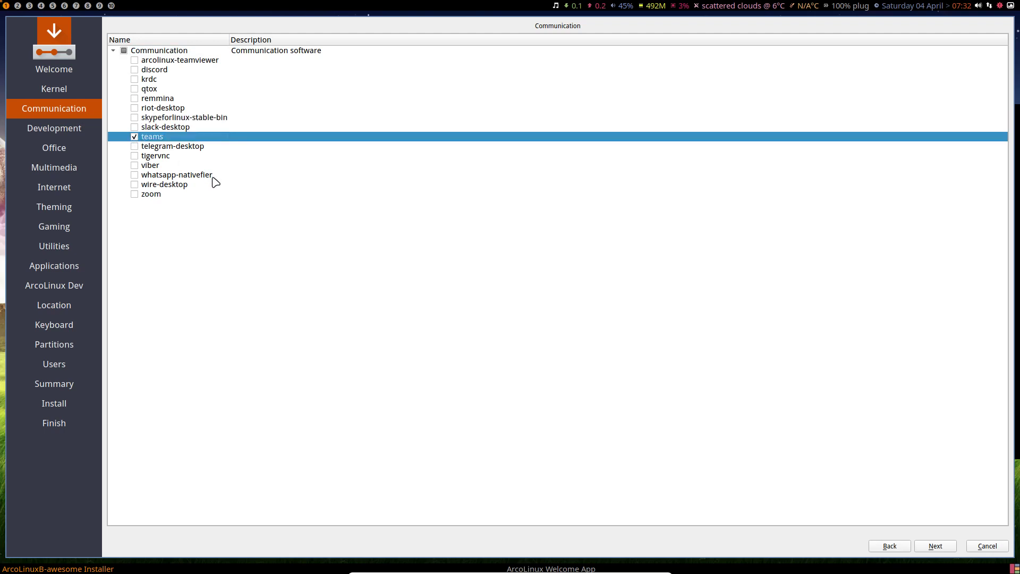
{"action": "left_click", "coordinate": [134, 137]}
{"action": "left_click", "coordinate": [134, 60]}
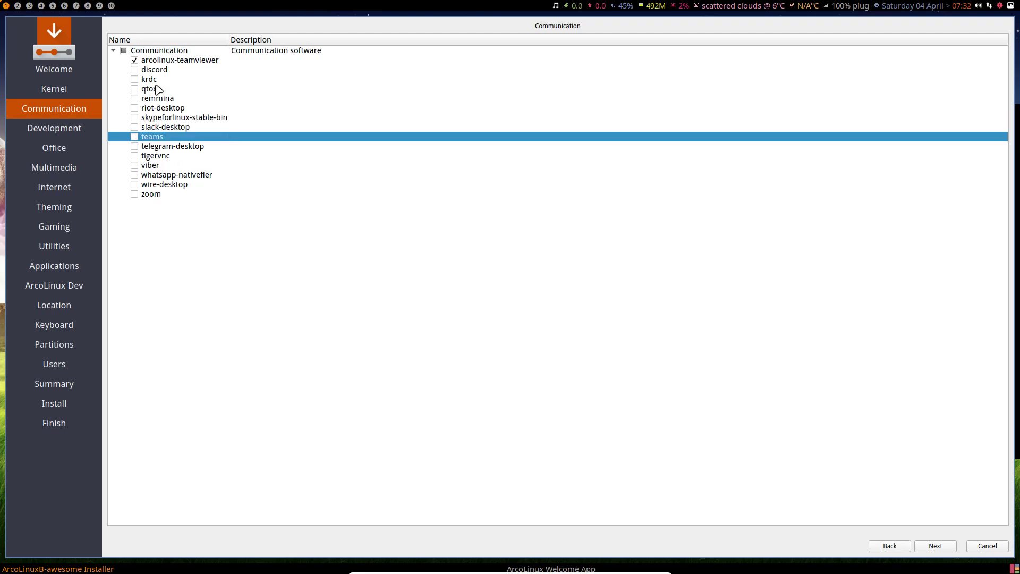
{"action": "left_click", "coordinate": [134, 60]}
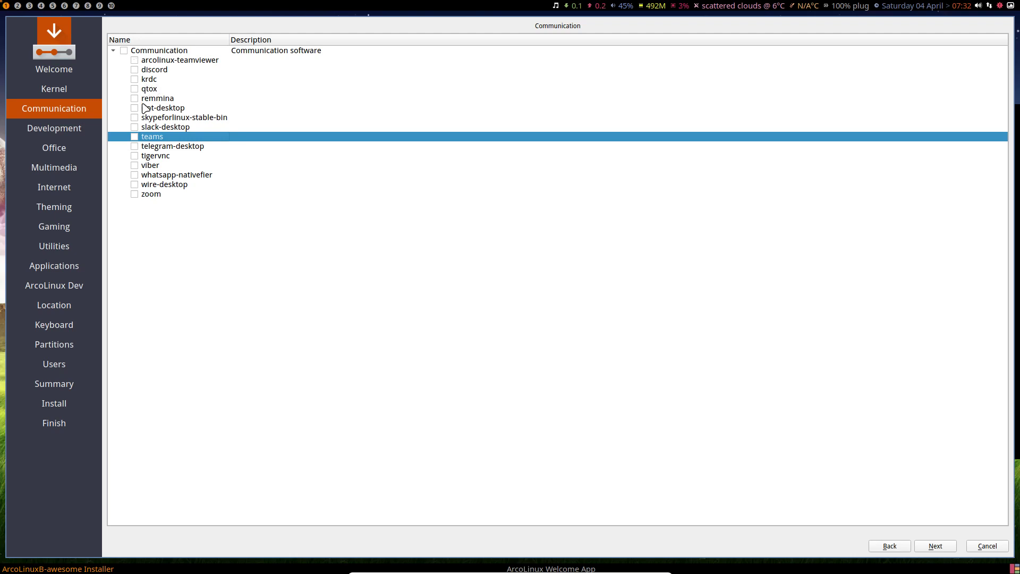
{"action": "left_click", "coordinate": [142, 176]}
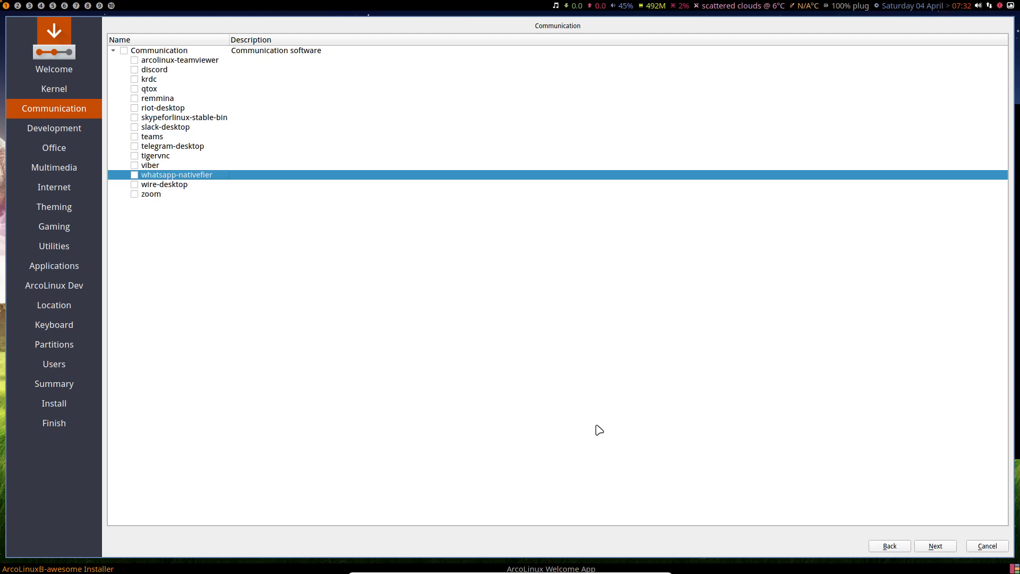
On the Development page, compare code with visual-studio-code-bin and tick visual-studio-code-bin
{"action": "left_click", "coordinate": [929, 549]}
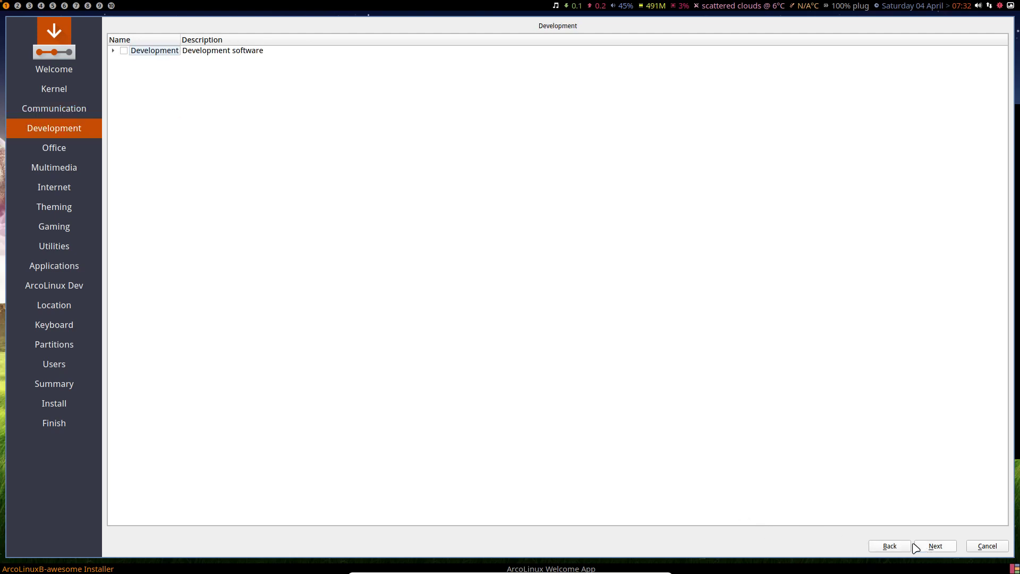
{"action": "left_click", "coordinate": [112, 51]}
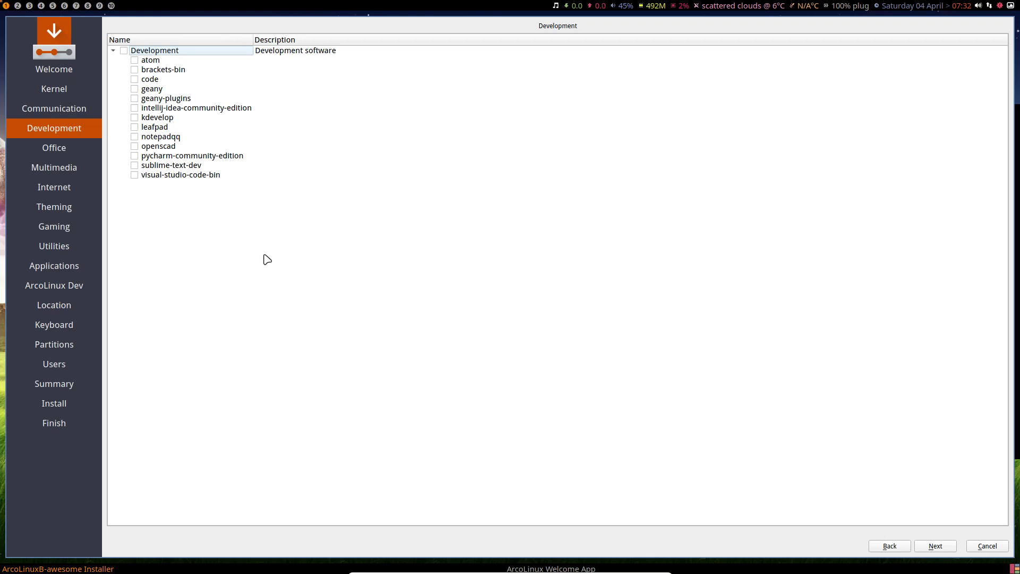
{"action": "left_click", "coordinate": [157, 176]}
{"action": "left_click", "coordinate": [155, 80]}
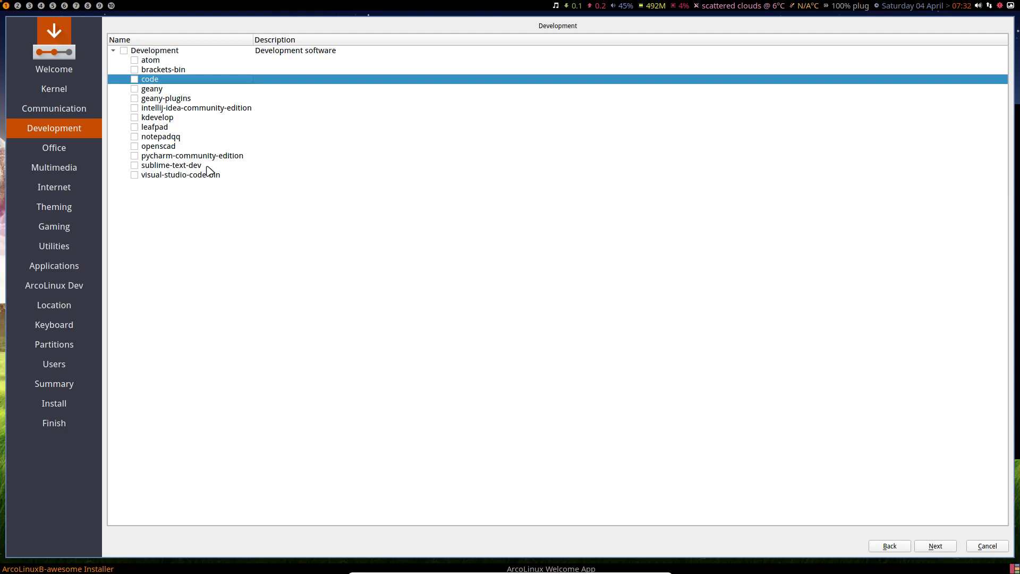
{"action": "left_click", "coordinate": [174, 177]}
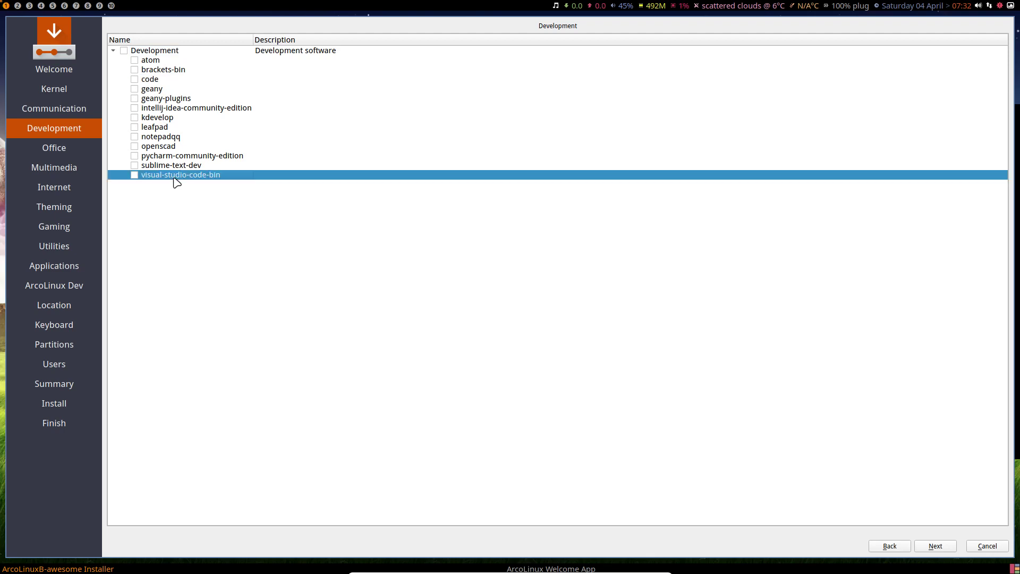
{"action": "left_click", "coordinate": [155, 81]}
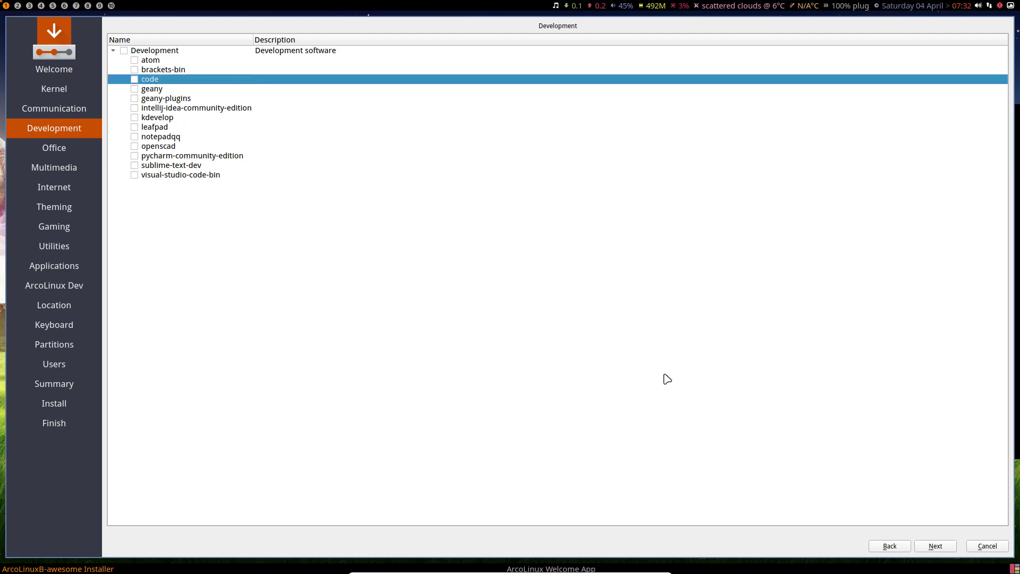
{"action": "left_click", "coordinate": [936, 548]}
{"action": "left_click", "coordinate": [134, 176]}
Switch to code instead of visual-studio-code-bin, toggle the Libre Office Fresh/Still options, and continue to Multimedia
{"action": "left_click", "coordinate": [135, 175]}
{"action": "left_click", "coordinate": [936, 547]}
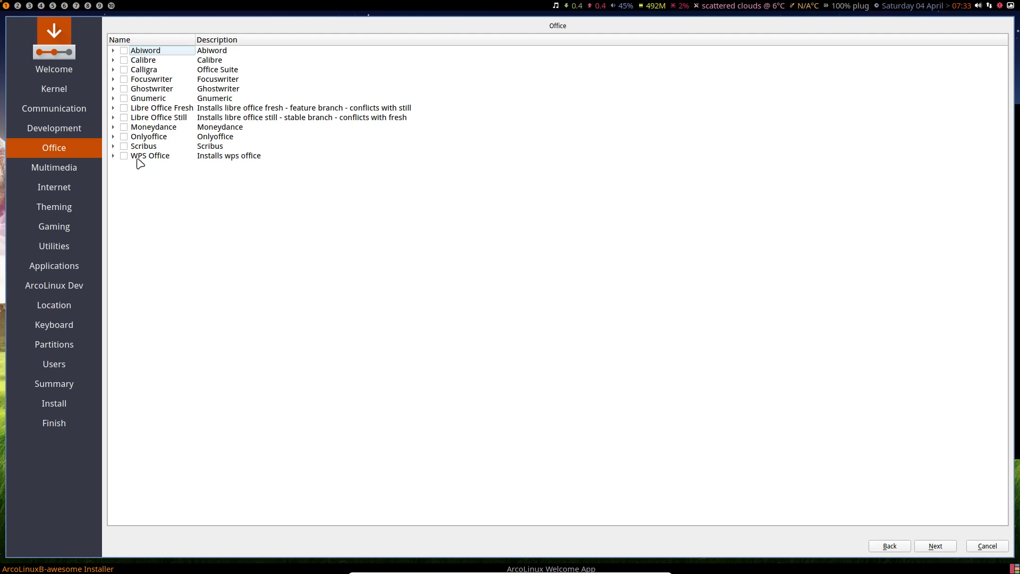
{"action": "left_click", "coordinate": [123, 109]}
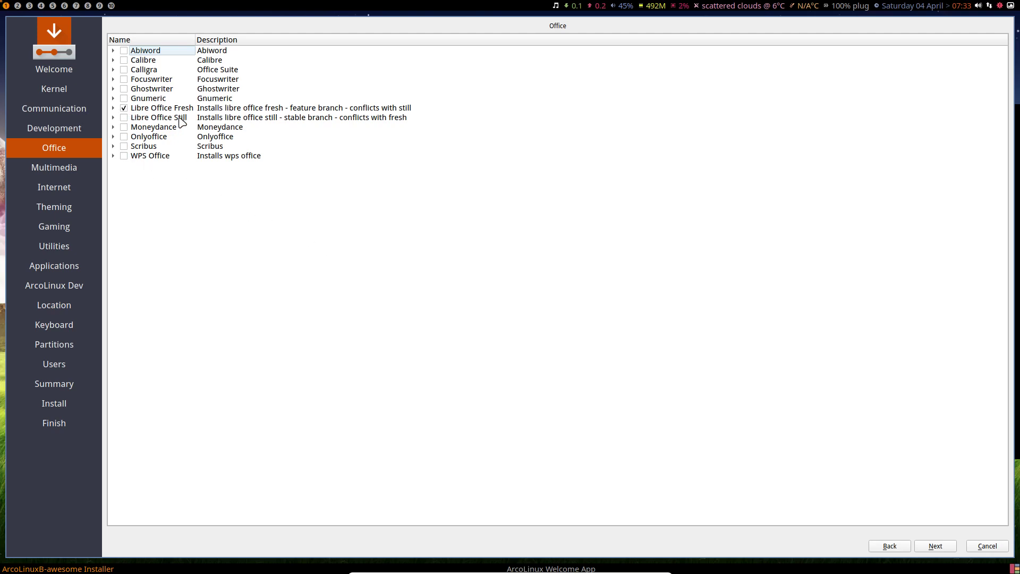
{"action": "left_click", "coordinate": [124, 118]}
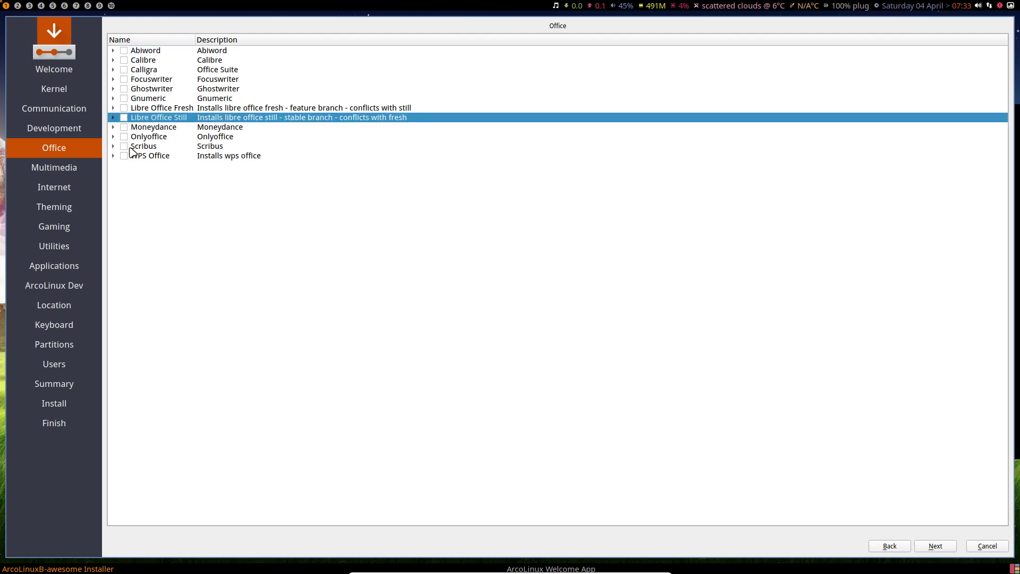
{"action": "left_click", "coordinate": [292, 110]}
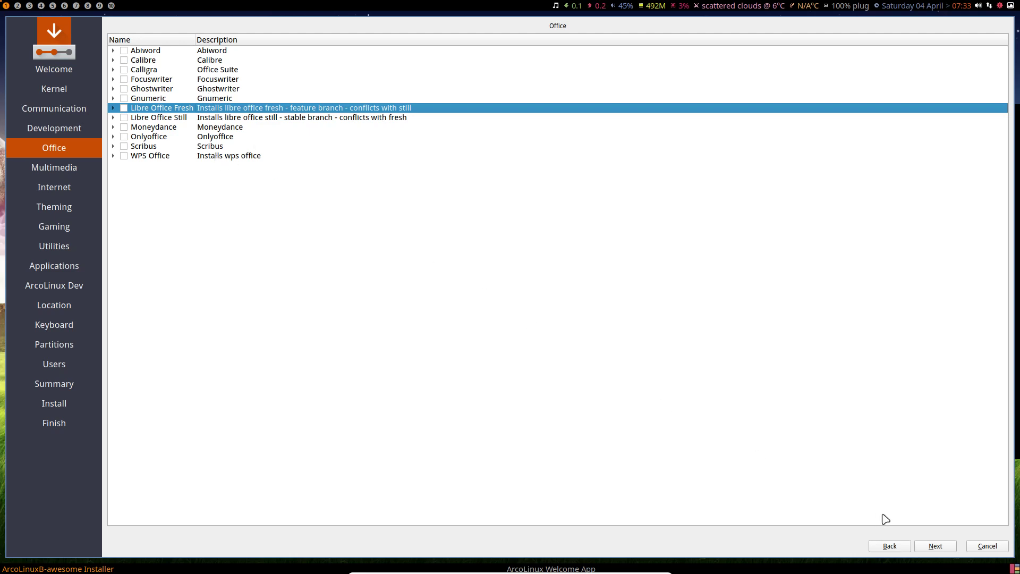
{"action": "left_click", "coordinate": [936, 547]}
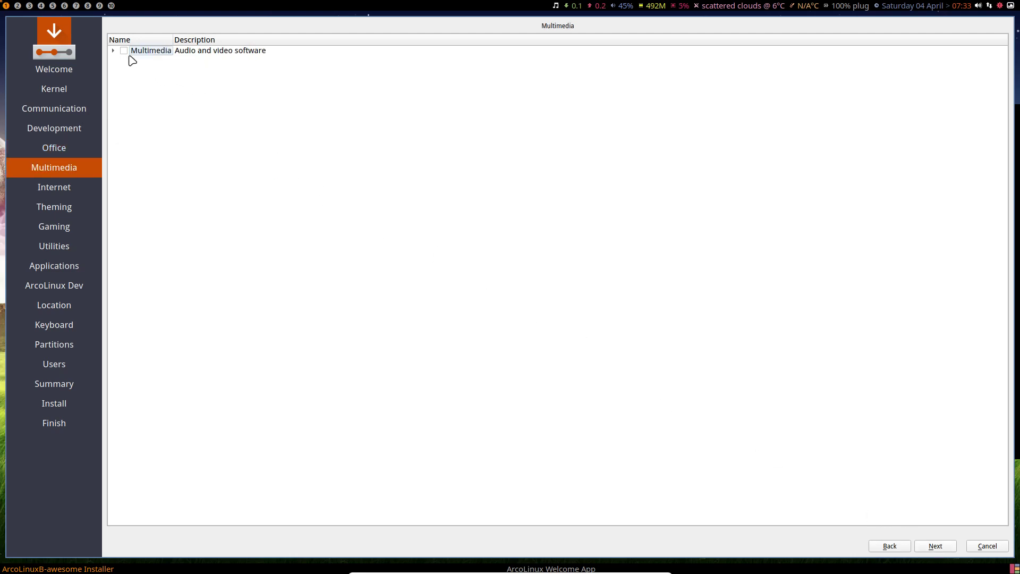
Expand the Multimedia group, then pass through the Internet page to Theming without ticking anything
{"action": "left_click", "coordinate": [114, 50]}
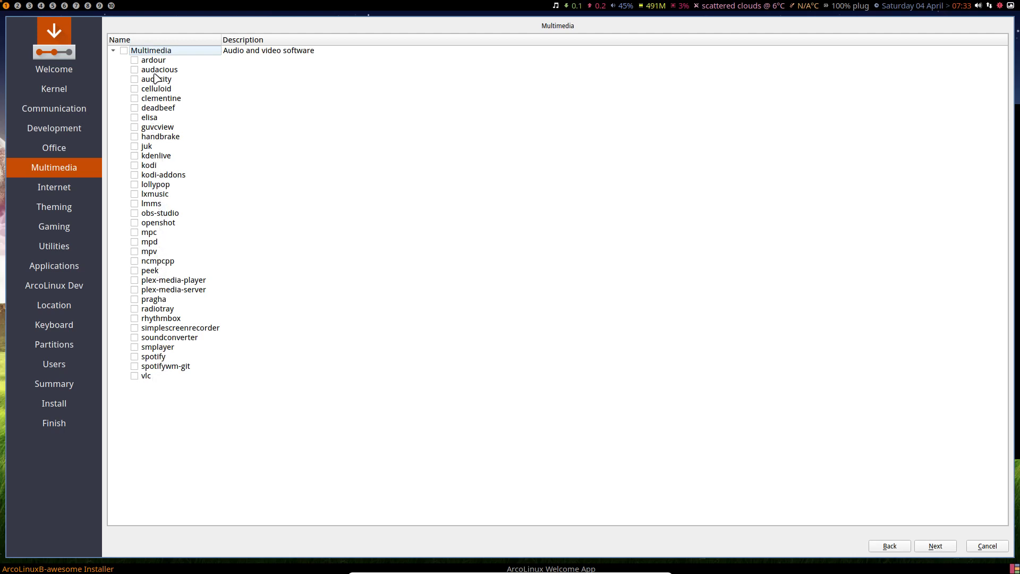
{"action": "left_click", "coordinate": [935, 546]}
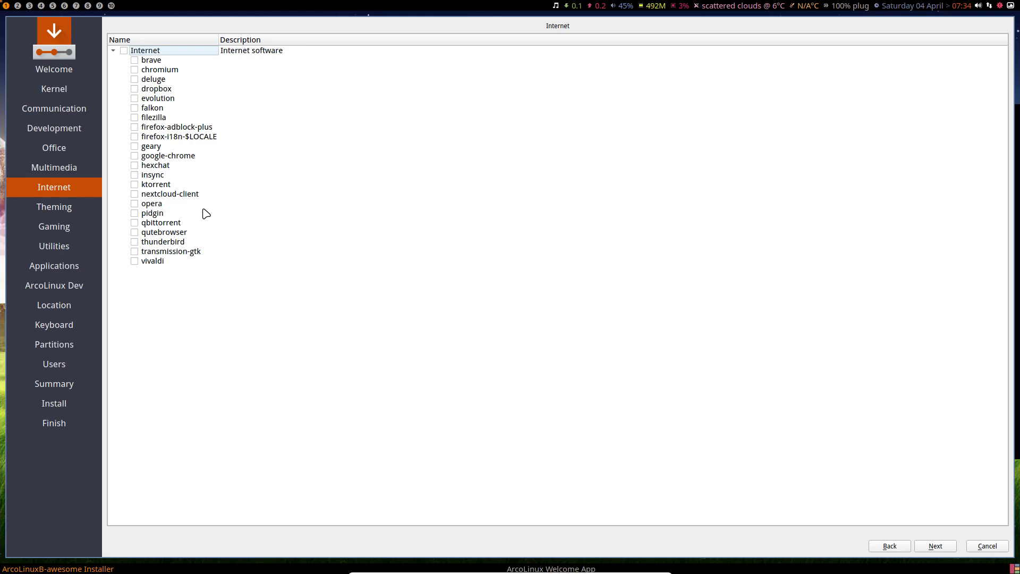
{"action": "left_click", "coordinate": [945, 548]}
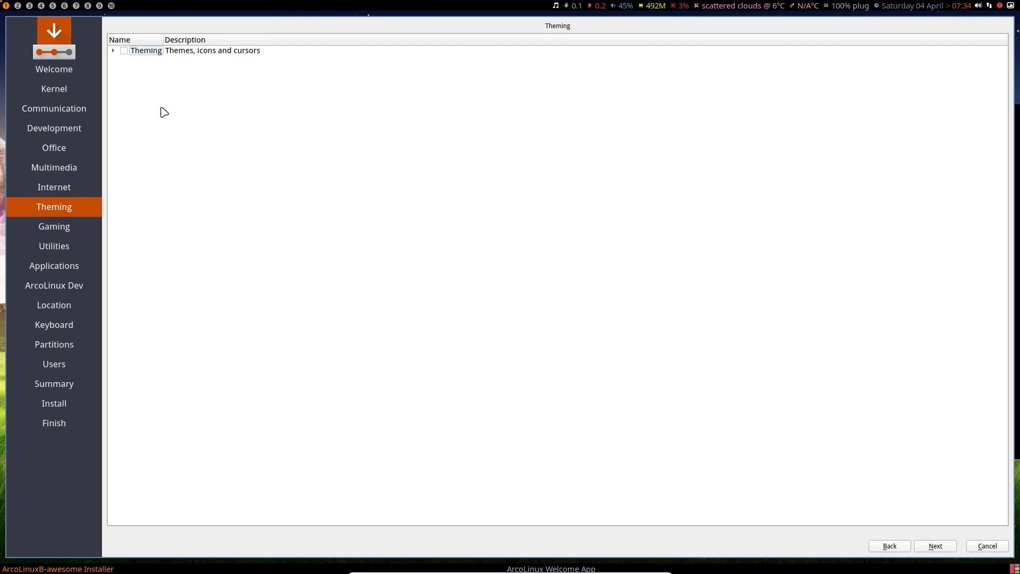
Expand Theming, tick breeze, untick xcursor-breeze, and continue to the Gaming page
{"action": "left_click", "coordinate": [112, 51]}
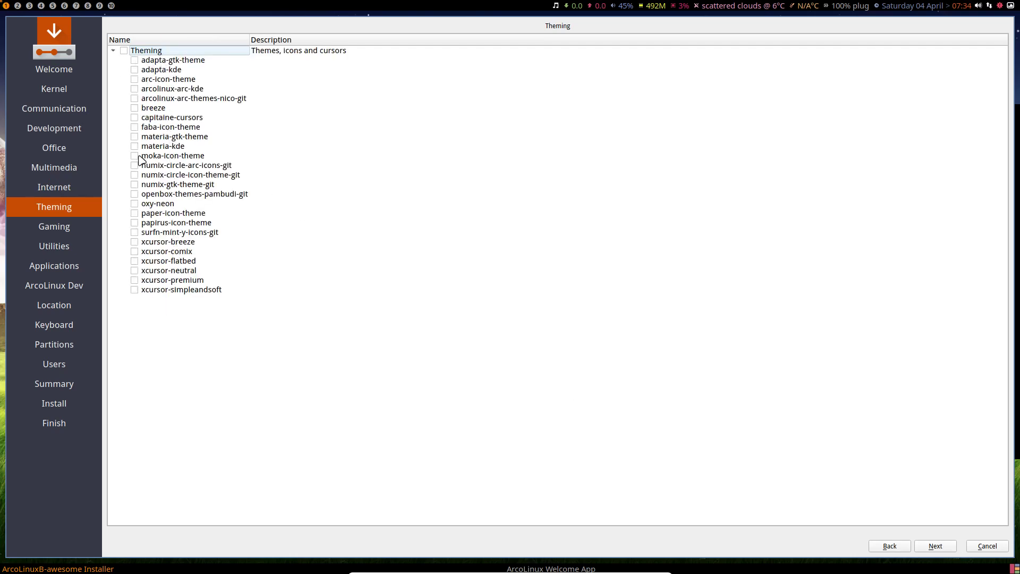
{"action": "left_click", "coordinate": [135, 109]}
{"action": "left_click", "coordinate": [133, 243]}
{"action": "left_click", "coordinate": [937, 550]}
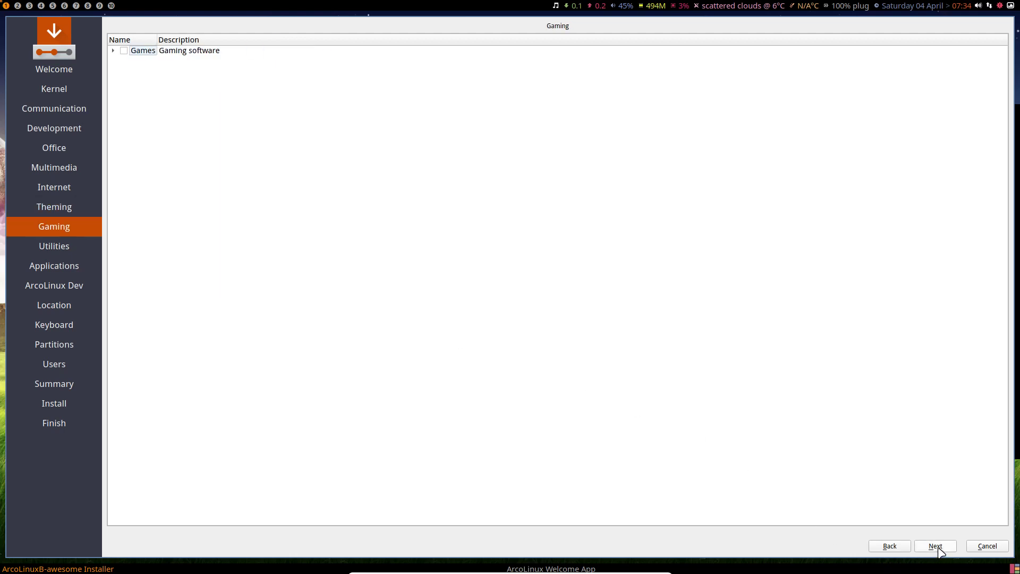
Expand Games, tick then untick knights and gnuchess, and browse minecraft-launcher, sauerbraten and xonotic
{"action": "left_click", "coordinate": [114, 52]}
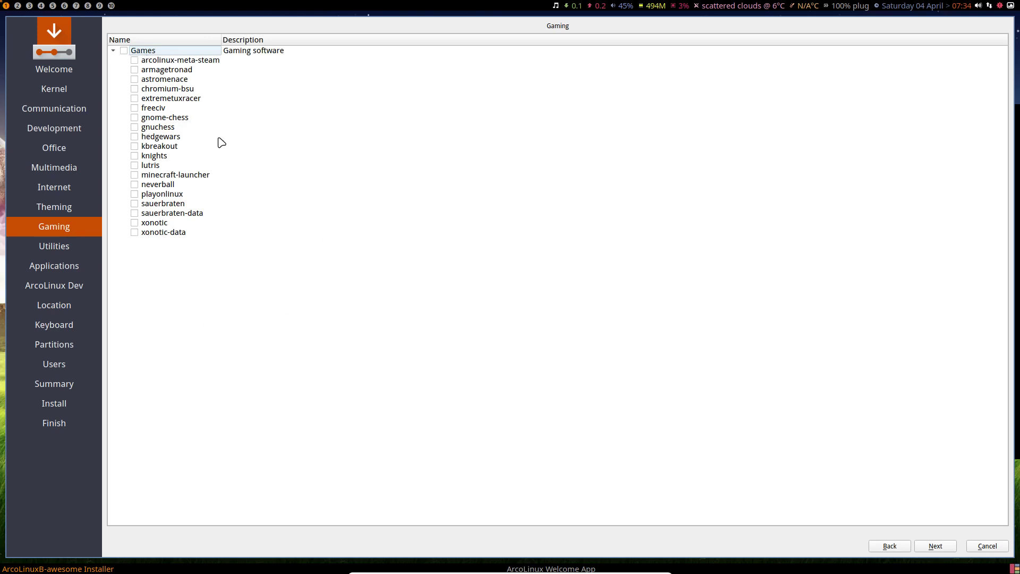
{"action": "left_click", "coordinate": [135, 156]}
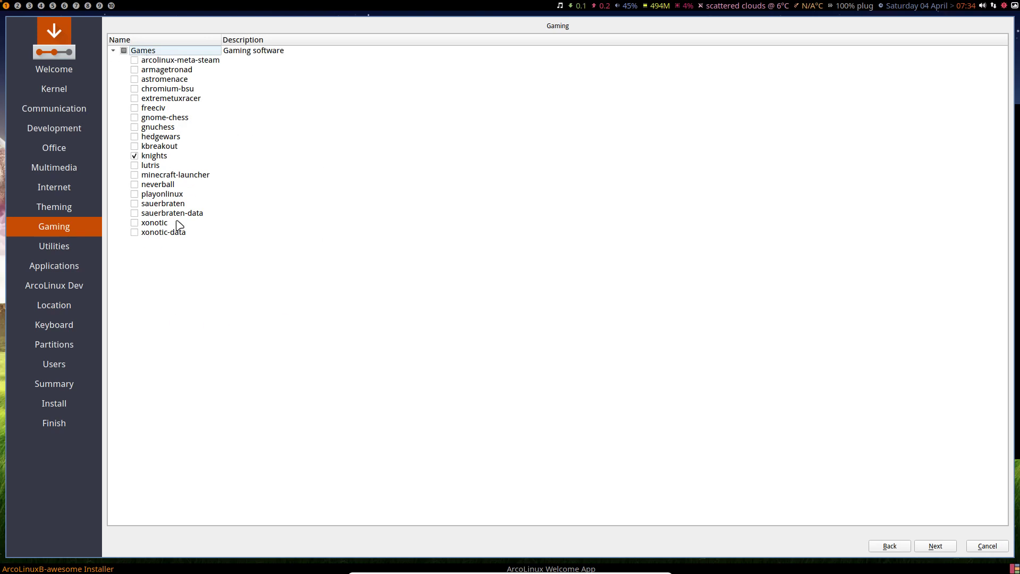
{"action": "left_click", "coordinate": [135, 127]}
{"action": "left_click", "coordinate": [134, 128]}
{"action": "left_click", "coordinate": [135, 155]}
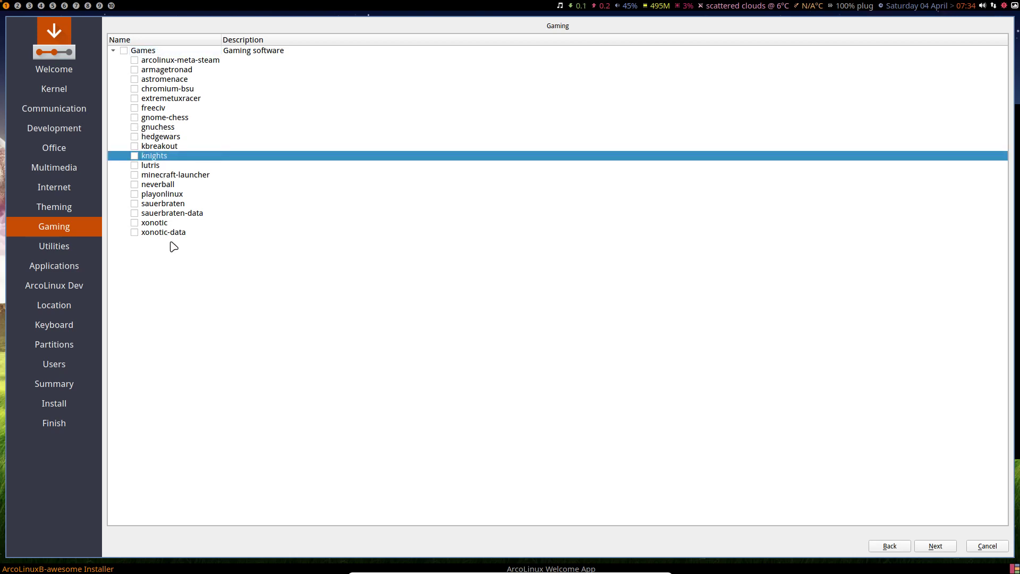
{"action": "left_click", "coordinate": [190, 177]}
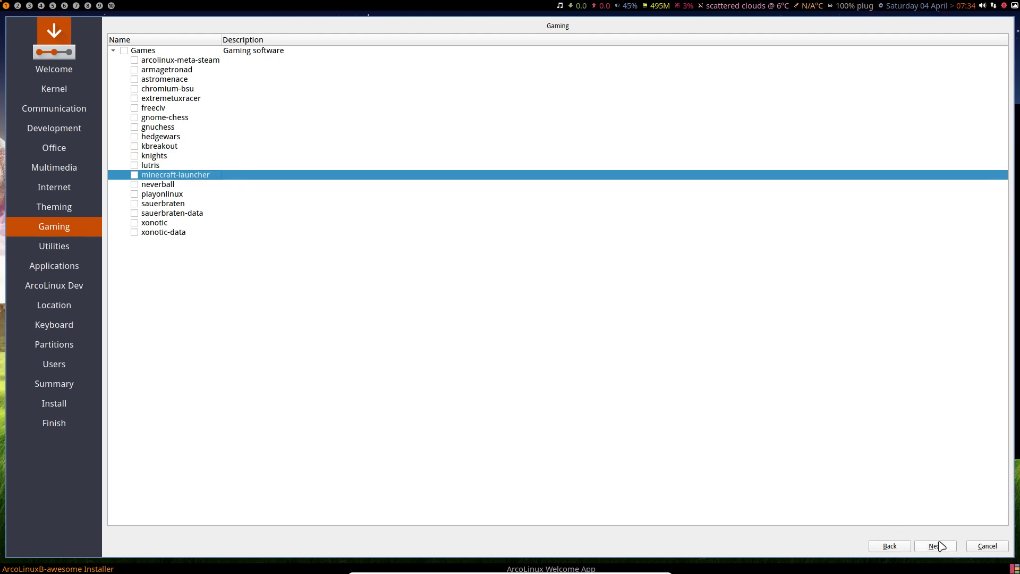
{"action": "left_click", "coordinate": [163, 233]}
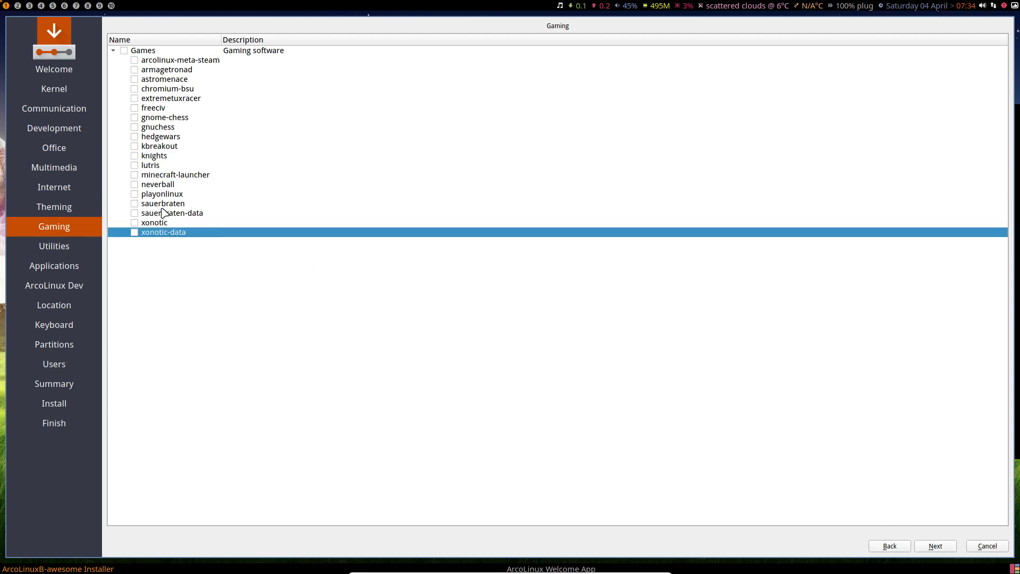
{"action": "left_click", "coordinate": [162, 209]}
{"action": "left_click", "coordinate": [162, 212]}
{"action": "left_click", "coordinate": [162, 224]}
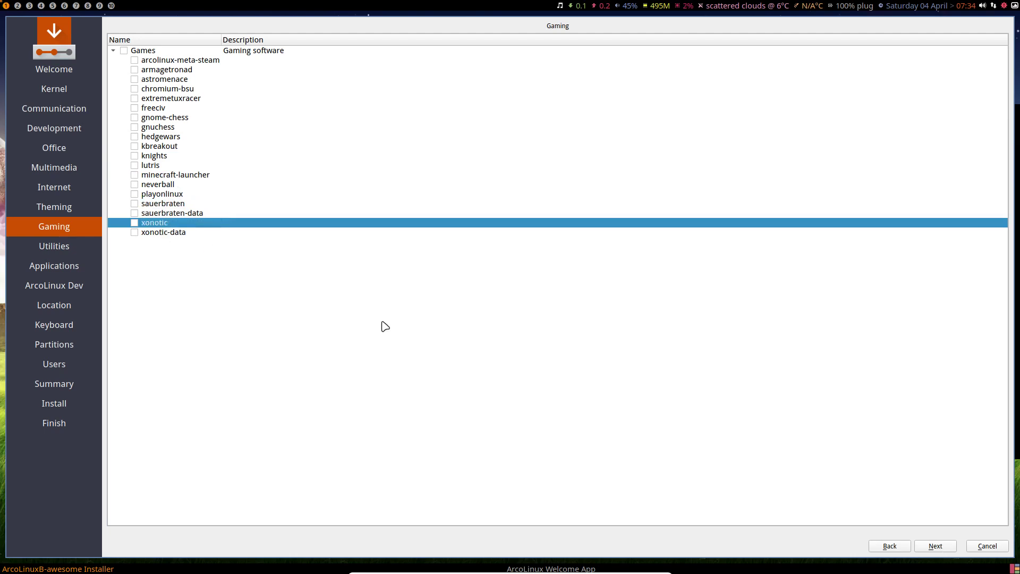
Browse the Utilities list (google-earth-pro, catfish), toggle synapse back off, and continue to Applications
{"action": "left_click", "coordinate": [934, 547]}
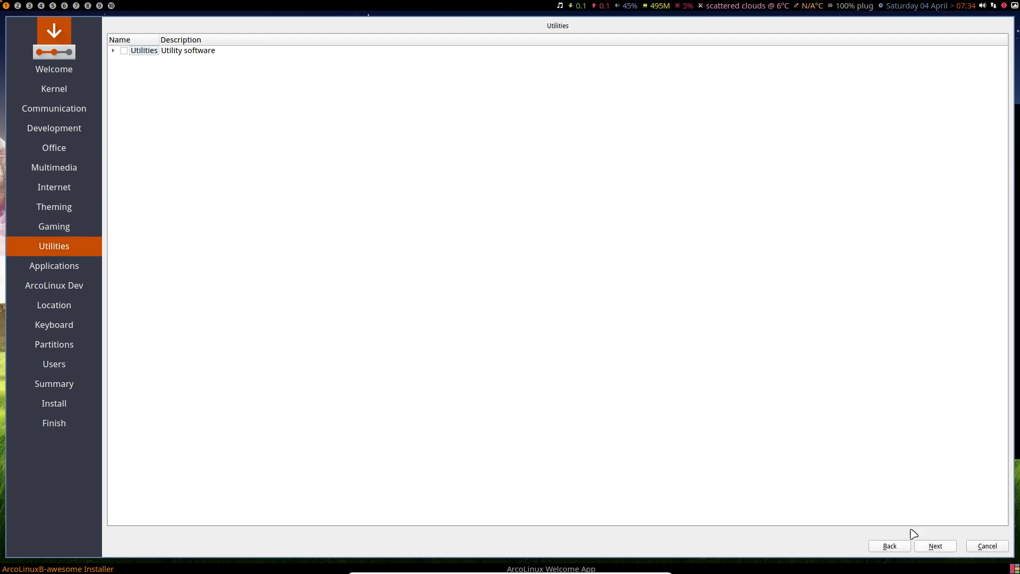
{"action": "left_click", "coordinate": [112, 51]}
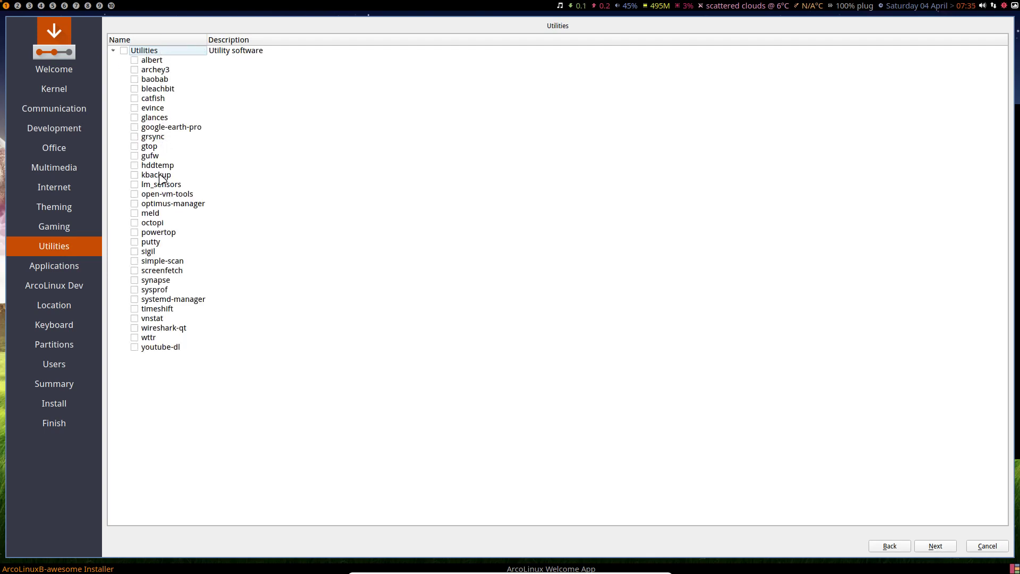
{"action": "left_click", "coordinate": [171, 128]}
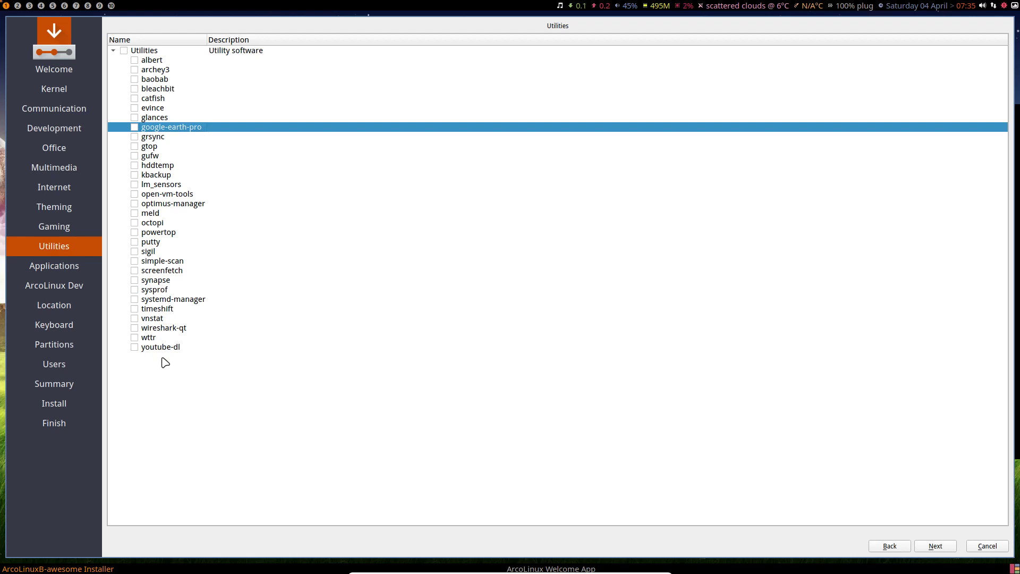
{"action": "left_click", "coordinate": [135, 282]}
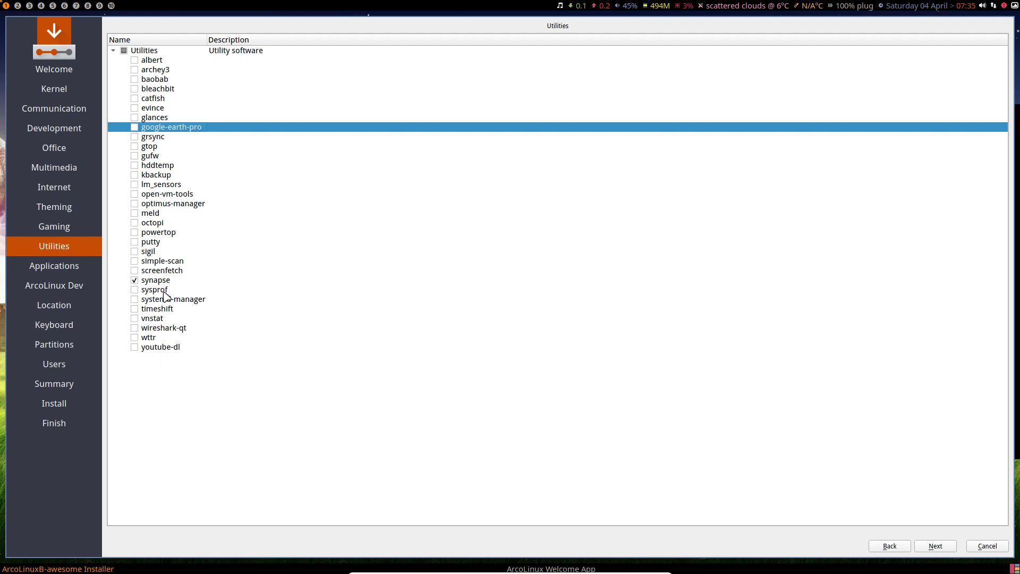
{"action": "left_click", "coordinate": [136, 281]}
{"action": "left_click", "coordinate": [170, 99]}
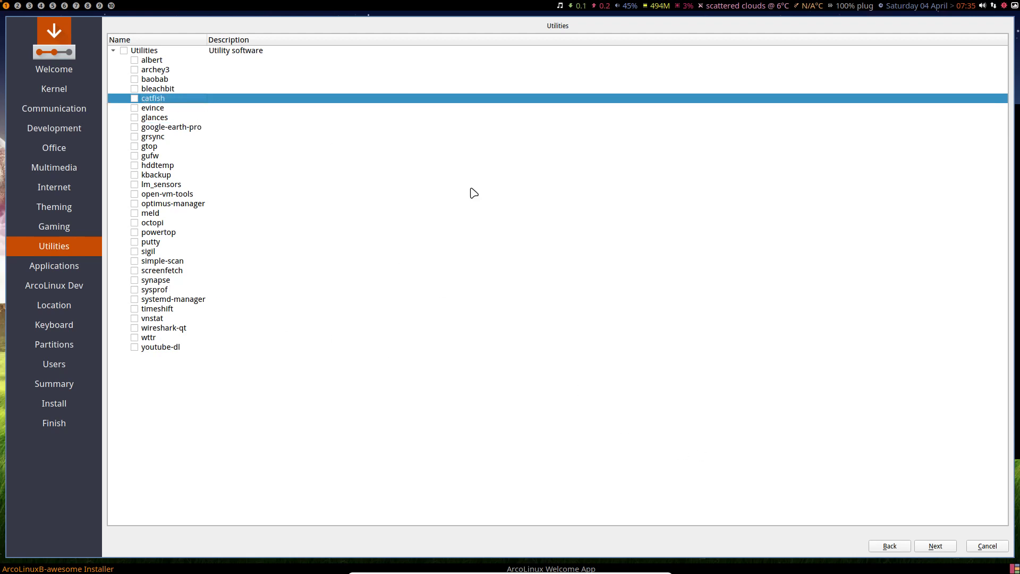
{"action": "left_click", "coordinate": [945, 546]}
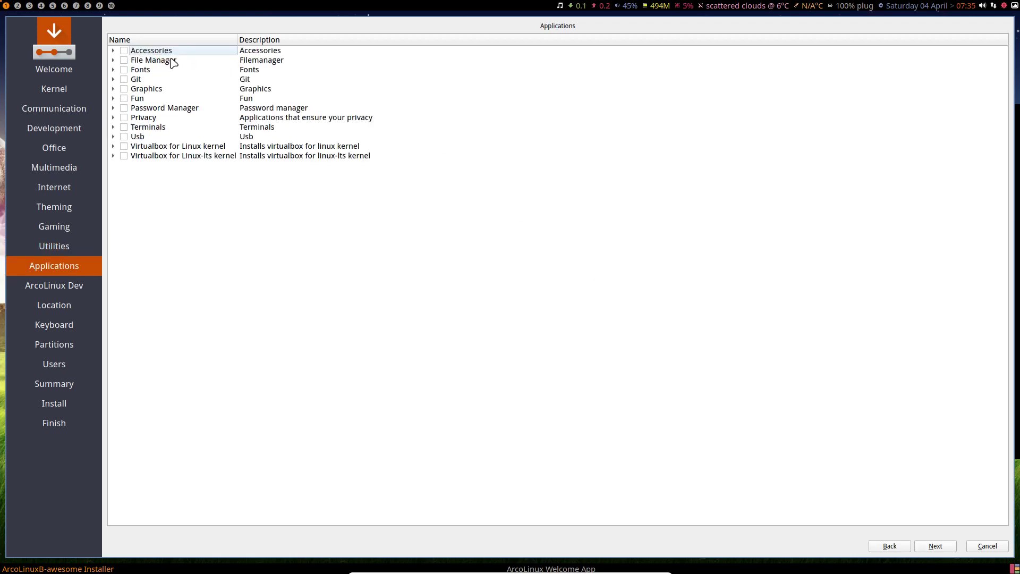
Expand the Accessories, File Manager, Fonts, Git, Graphics and Privacy categories and scroll through them
{"action": "left_click", "coordinate": [113, 50]}
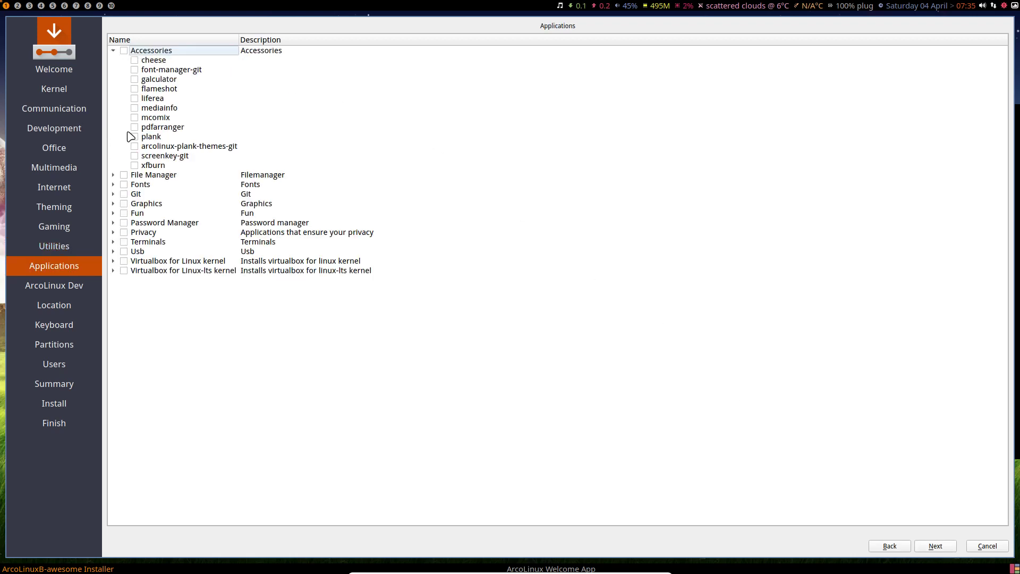
{"action": "left_click", "coordinate": [166, 62]}
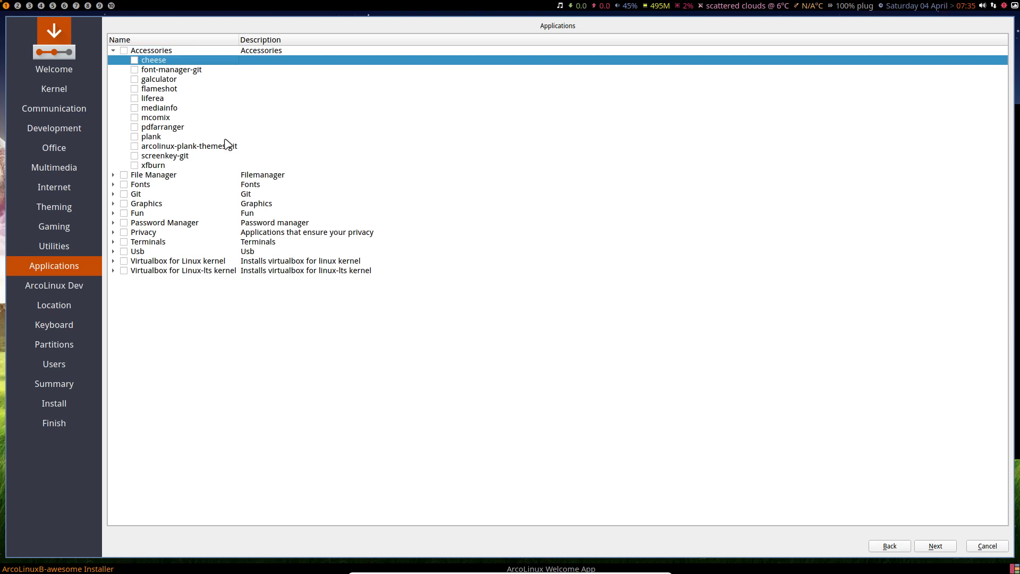
{"action": "left_click", "coordinate": [114, 176]}
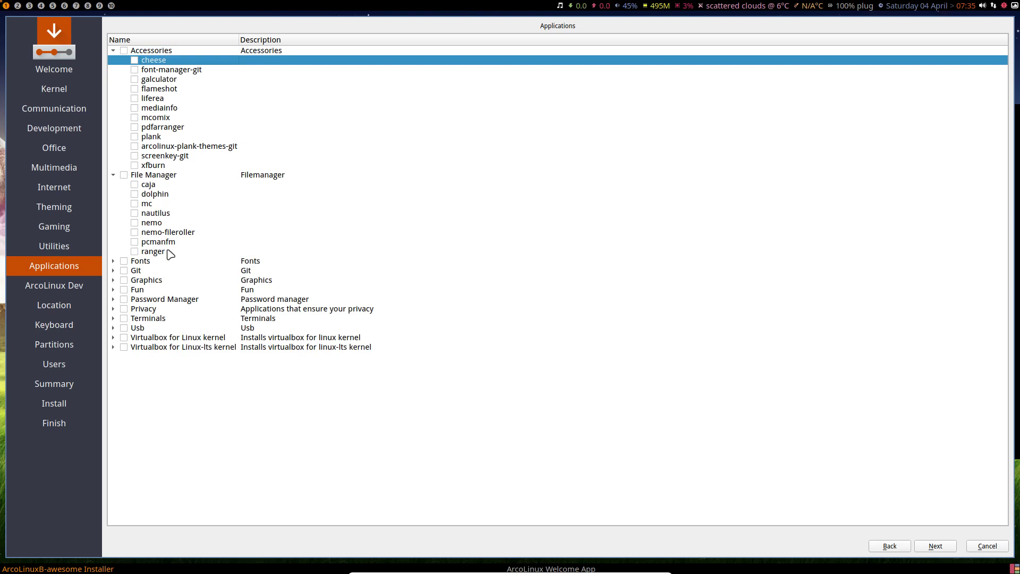
{"action": "left_click", "coordinate": [113, 261]}
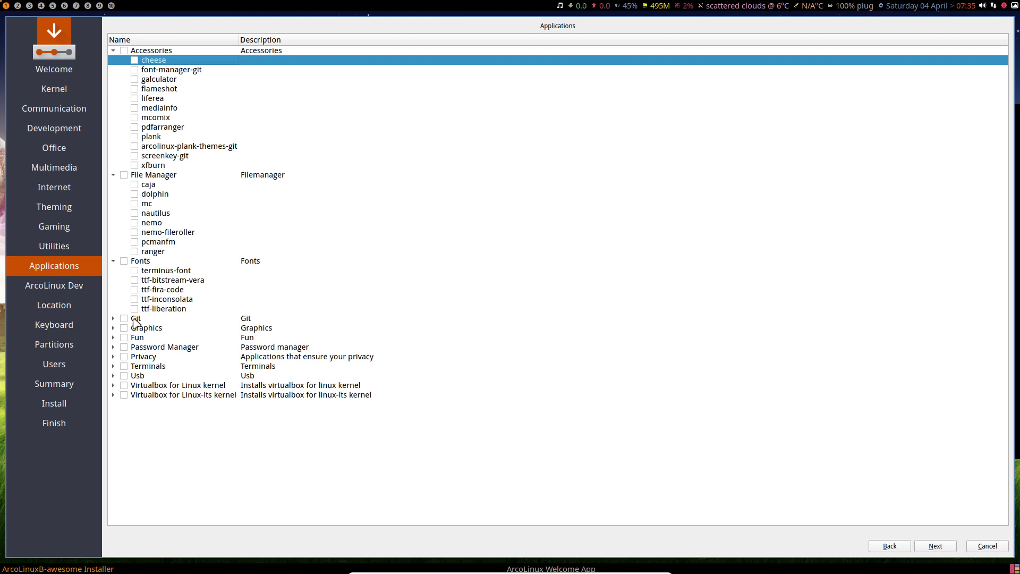
{"action": "left_click", "coordinate": [113, 318]}
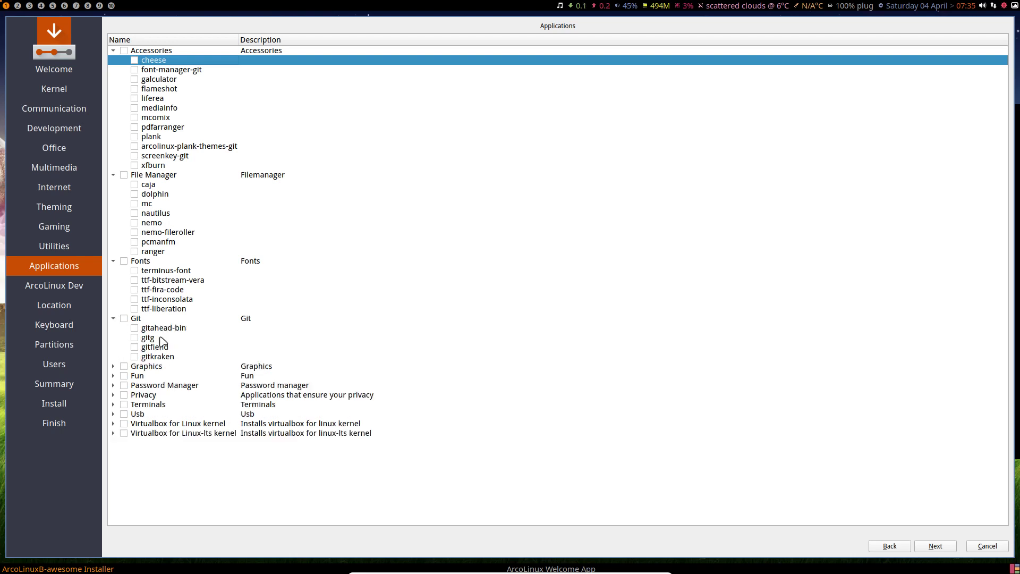
{"action": "left_click", "coordinate": [113, 366]}
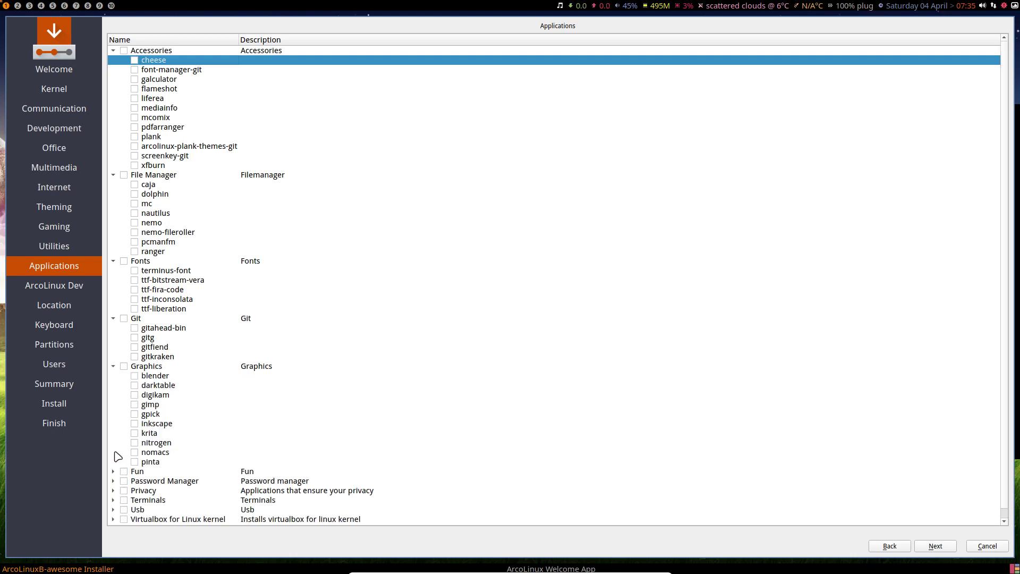
{"action": "left_click", "coordinate": [117, 492]}
{"action": "scroll", "coordinate": [216, 491], "scroll_direction": "down", "scroll_amount": 1}
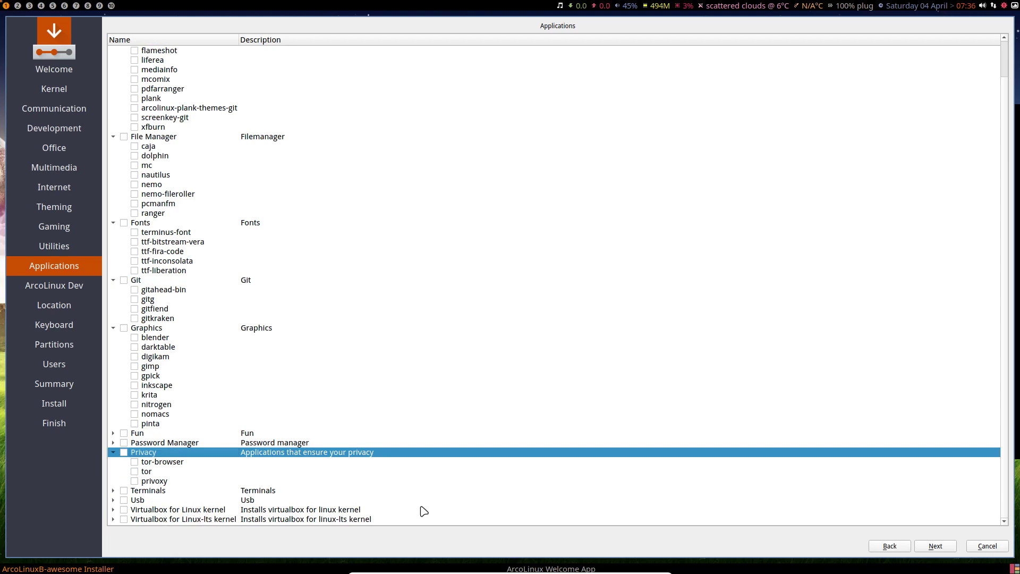
Expand the ArcoLinux Dev group to list firefox, sublime-text-dev and discord, and toggle its checkbox
{"action": "left_click", "coordinate": [940, 547]}
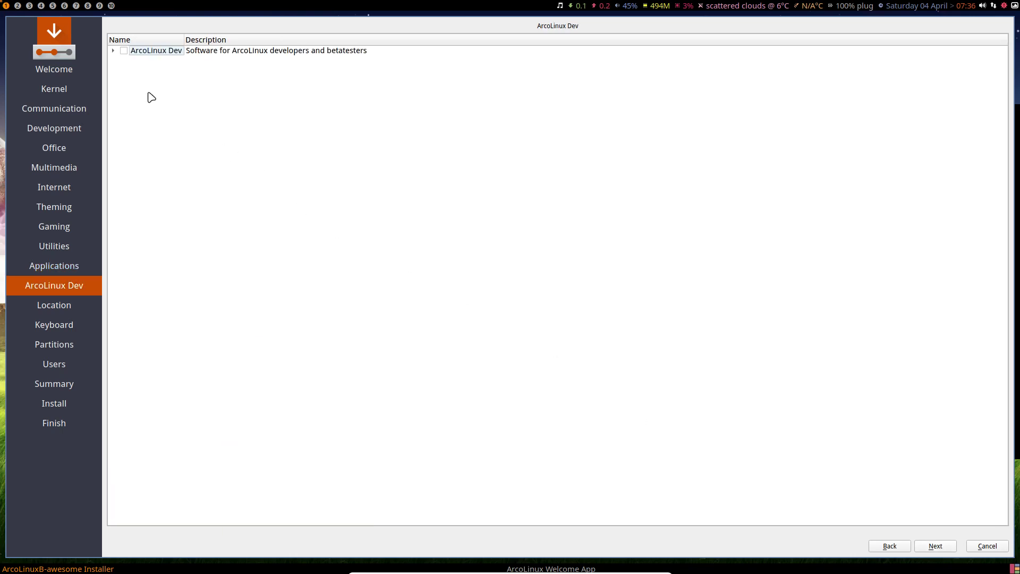
{"action": "left_click", "coordinate": [113, 51]}
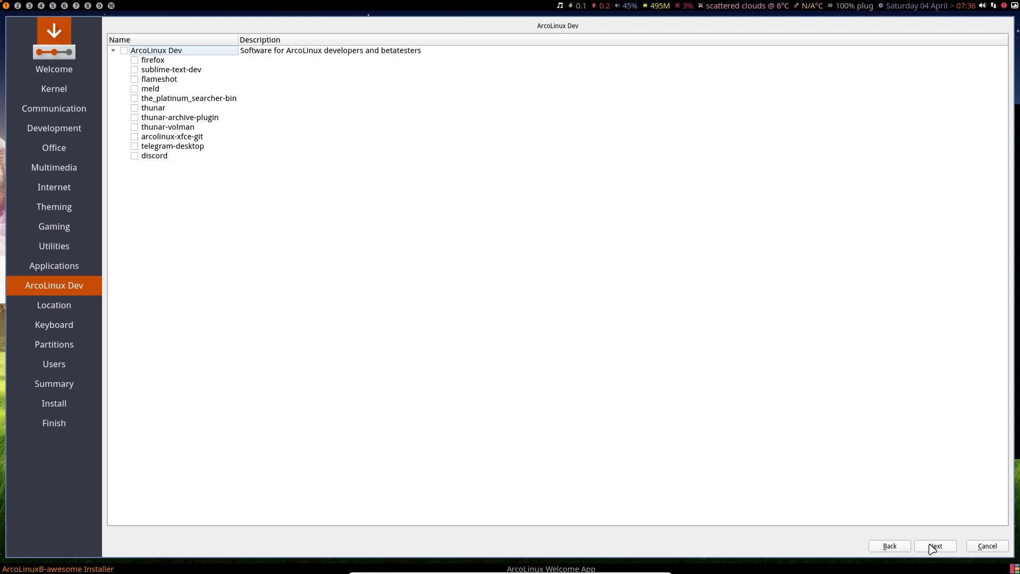
{"action": "left_click", "coordinate": [124, 51]}
Keep Europe/Brussels as the time zone and choose the Belgian keyboard layout
{"action": "left_click", "coordinate": [936, 551]}
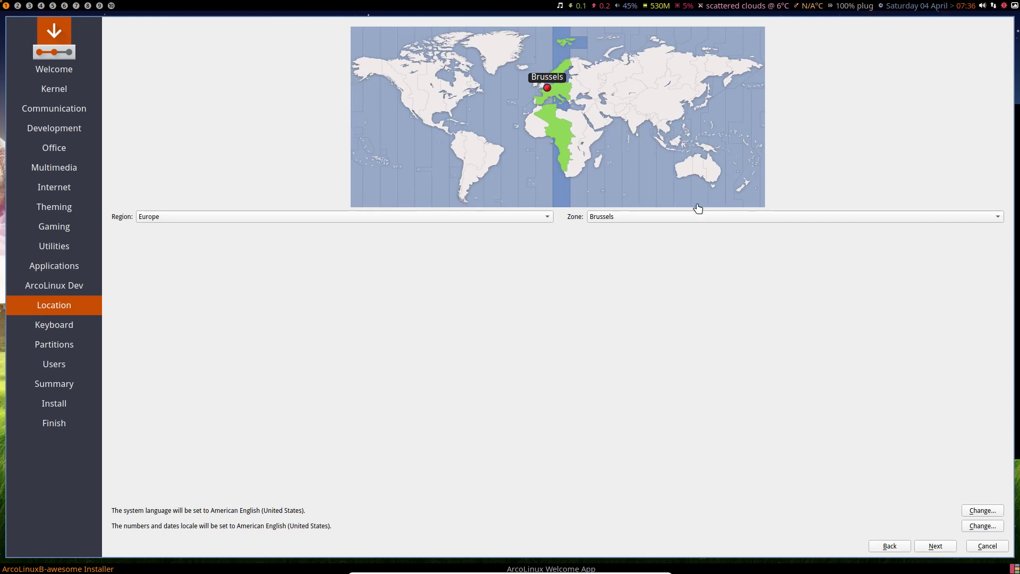
{"action": "left_click", "coordinate": [651, 218]}
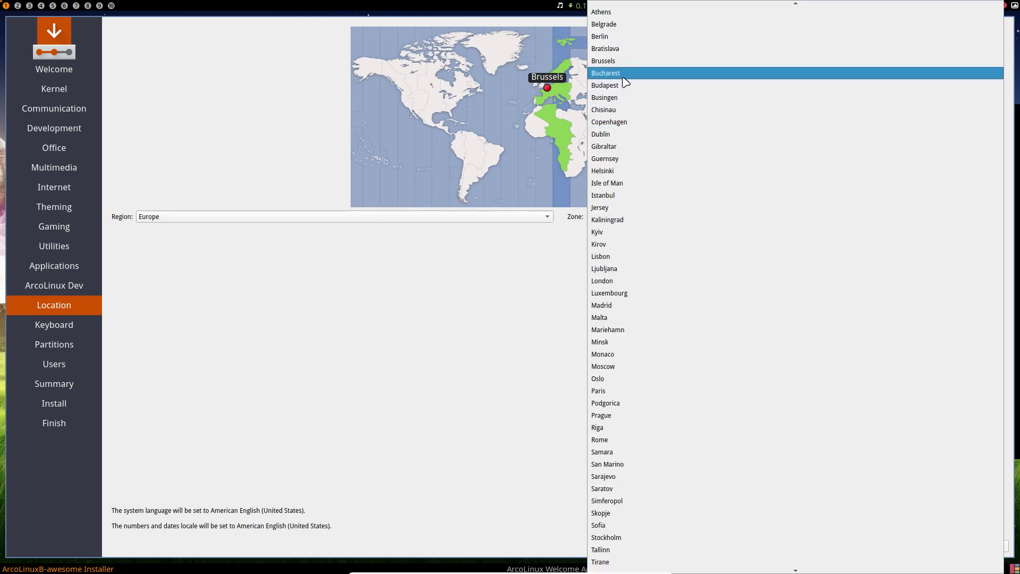
{"action": "left_click", "coordinate": [463, 305]}
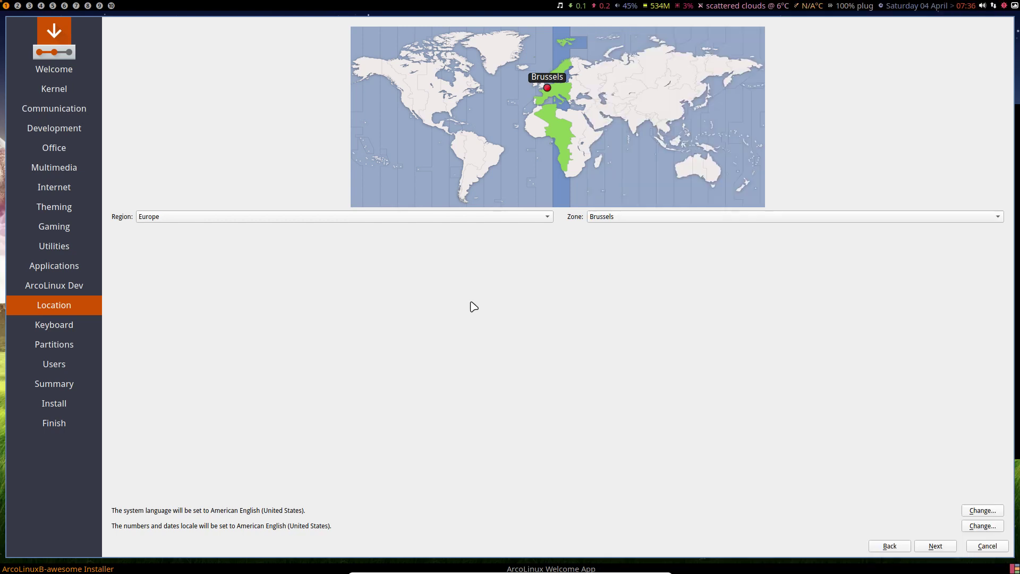
{"action": "left_click", "coordinate": [935, 546]}
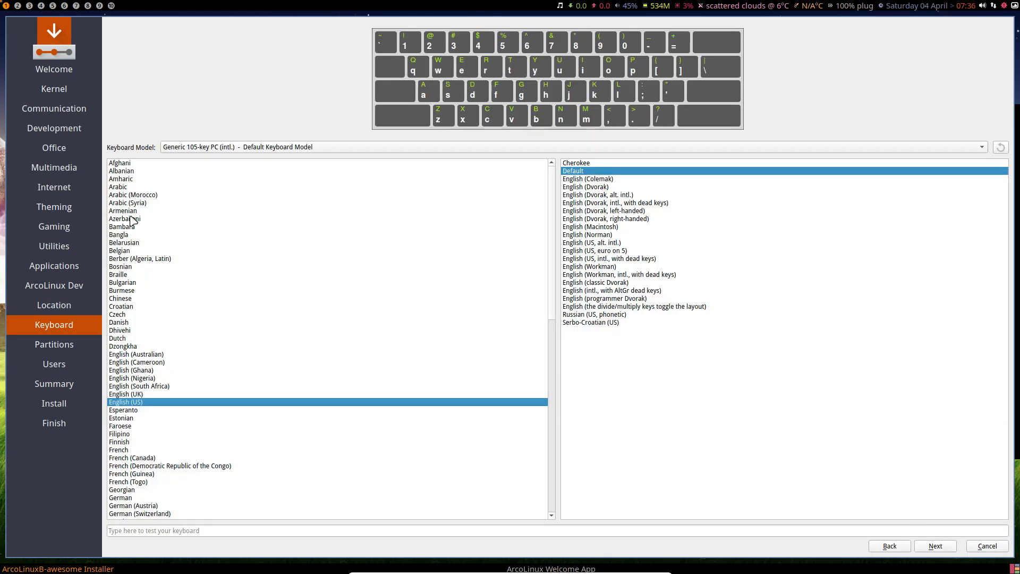
{"action": "left_click", "coordinate": [138, 251]}
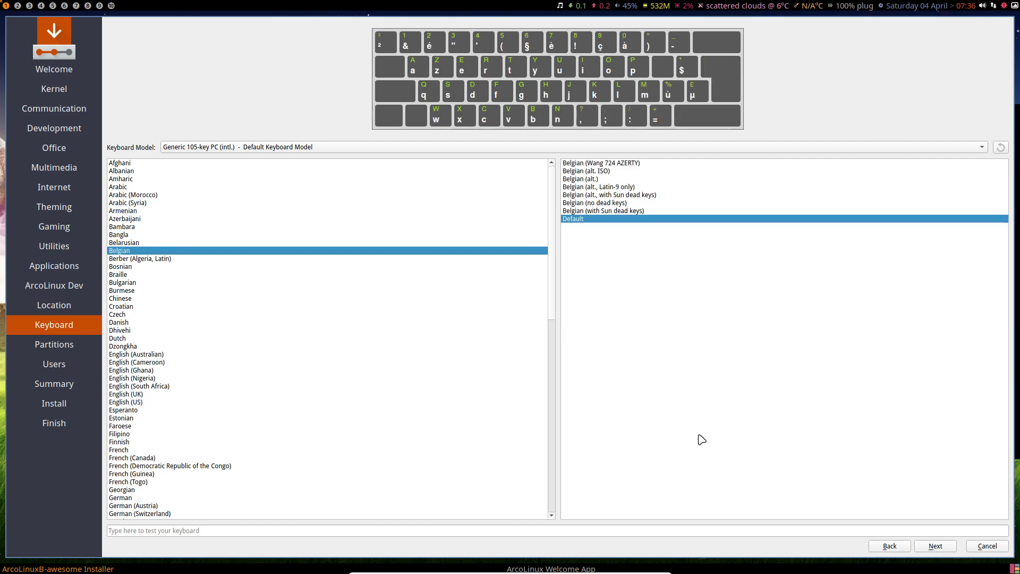
Try the encryption and manual partitioning options, ending back on unencrypted Erase disk
{"action": "left_click", "coordinate": [936, 546]}
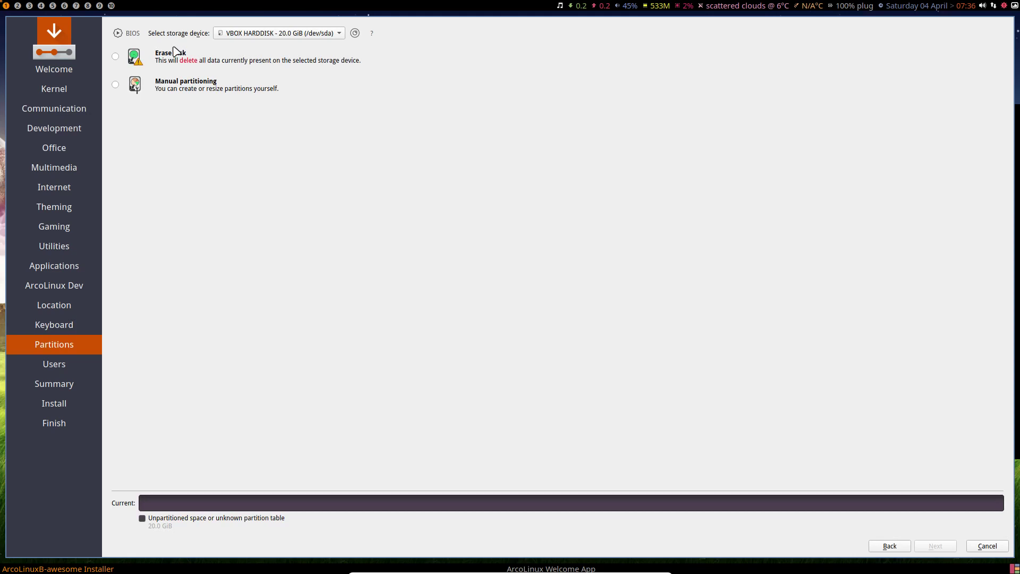
{"action": "left_click", "coordinate": [184, 84]}
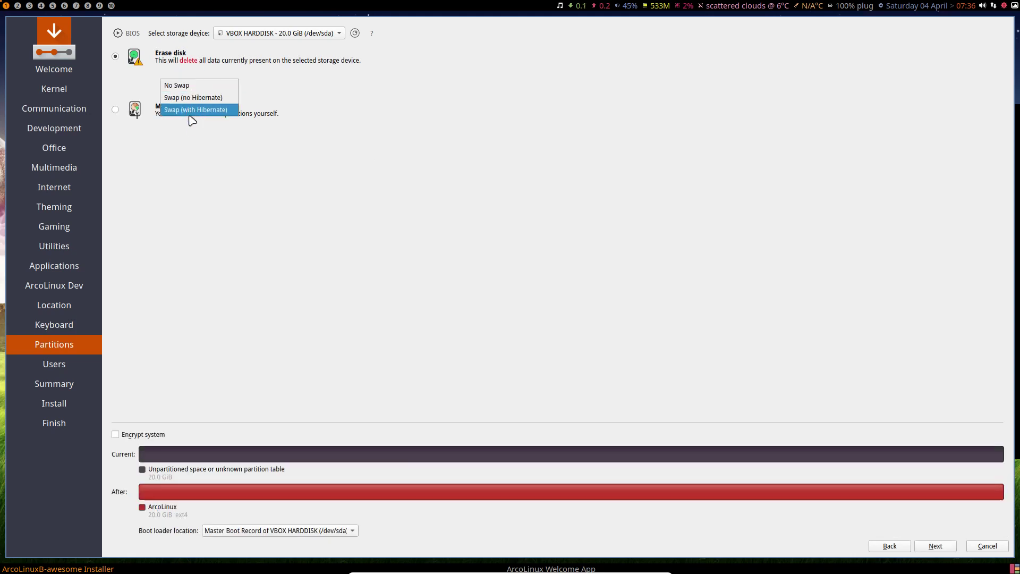
{"action": "left_click", "coordinate": [199, 235]}
{"action": "left_click", "coordinate": [115, 434]}
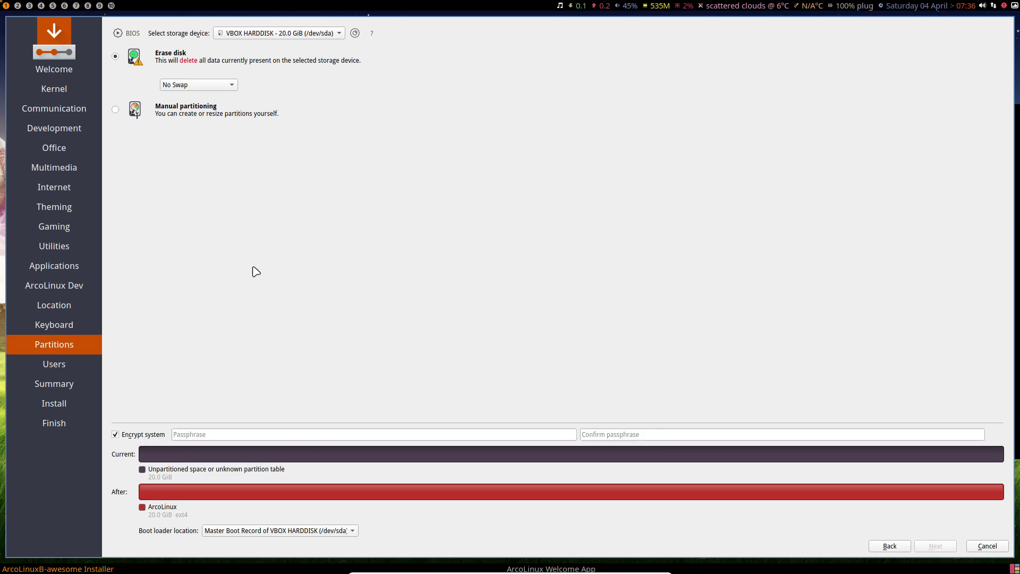
{"action": "left_click", "coordinate": [227, 87]}
{"action": "left_click", "coordinate": [223, 228]}
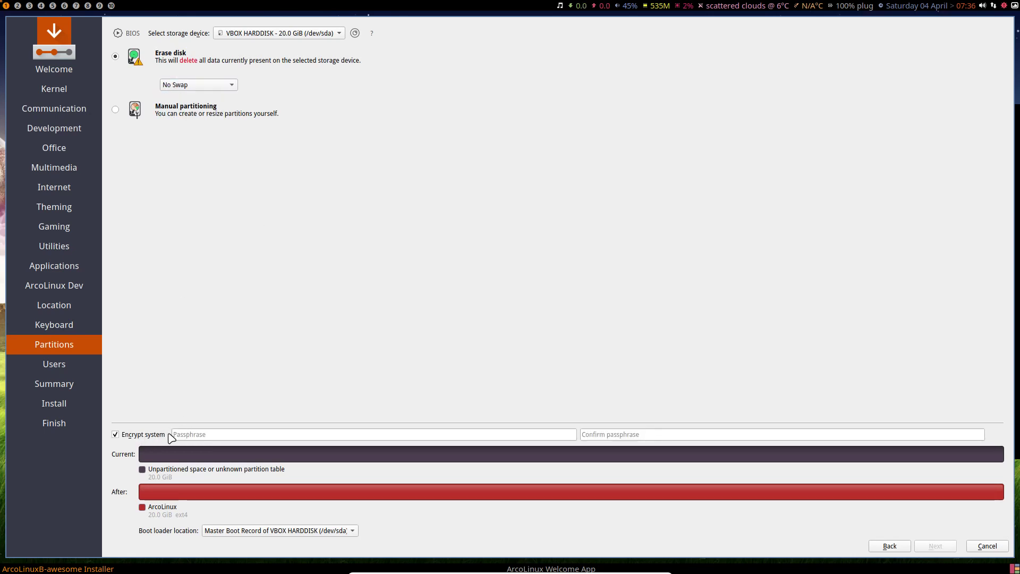
{"action": "left_click", "coordinate": [135, 436]}
{"action": "left_click", "coordinate": [171, 122]}
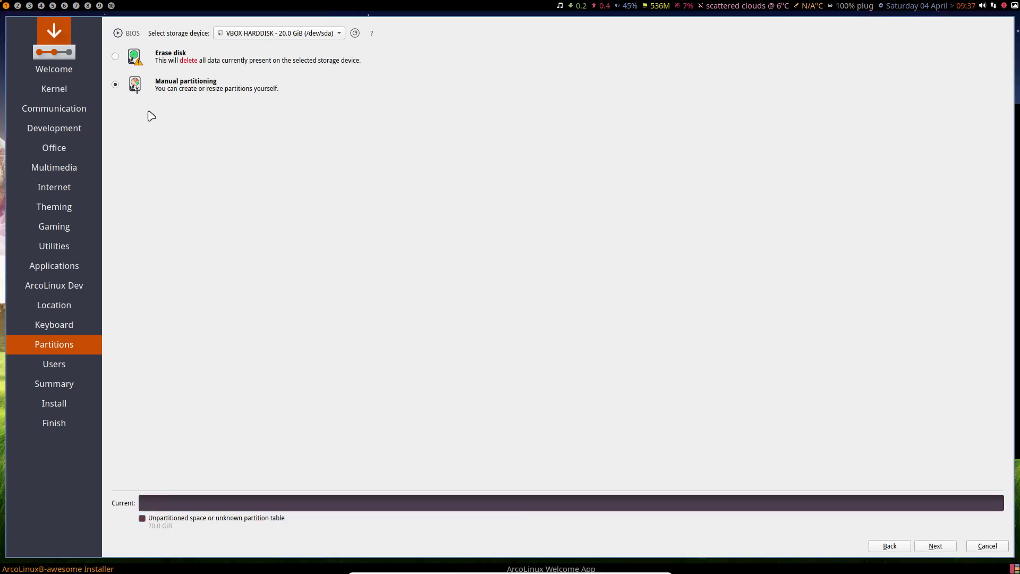
{"action": "left_click", "coordinate": [118, 58]}
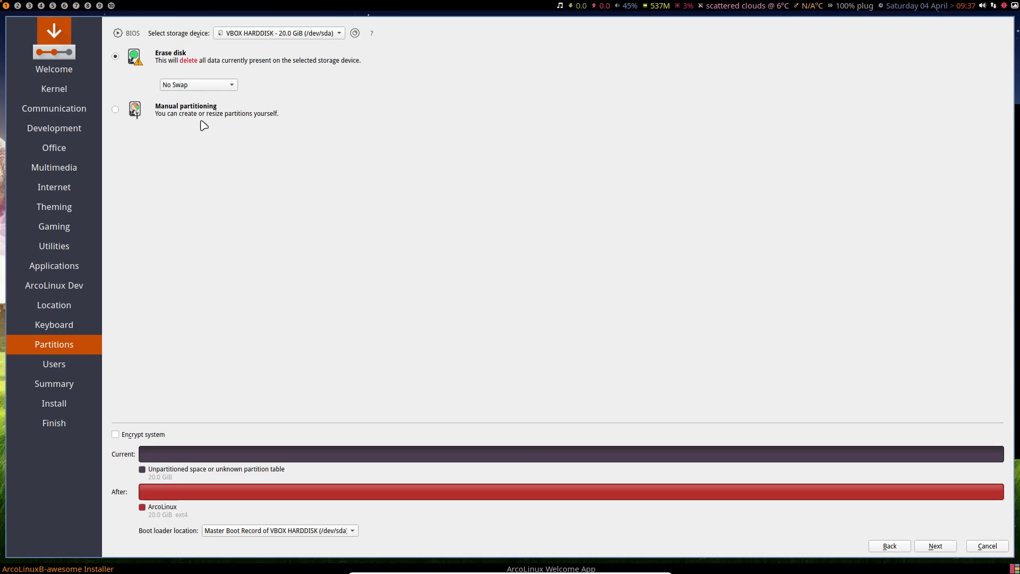
Try swap with and without hibernation, settle on No Swap, and continue to Users
{"action": "left_click", "coordinate": [200, 87]}
{"action": "left_click", "coordinate": [208, 97]}
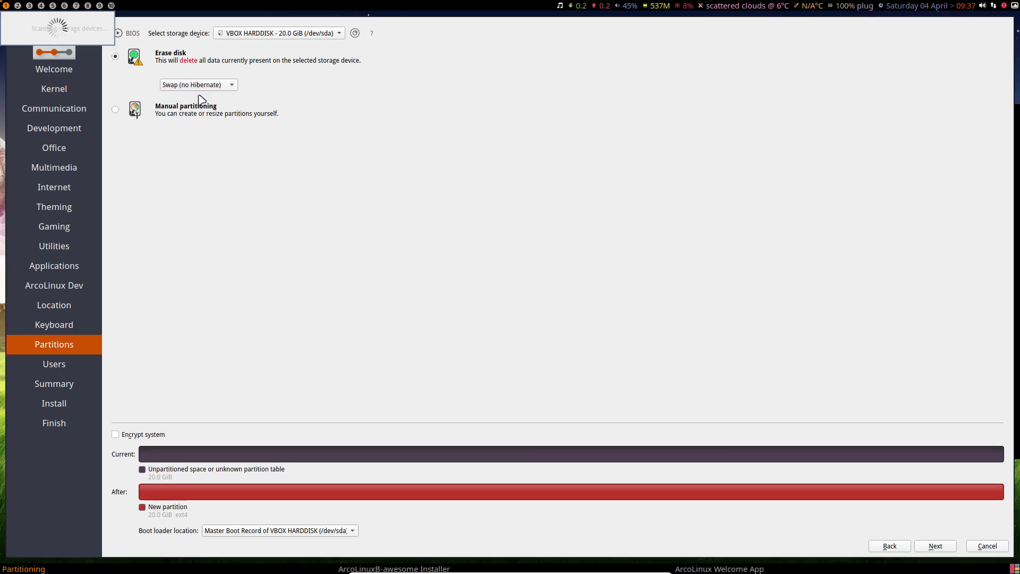
{"action": "left_click", "coordinate": [213, 88]}
{"action": "left_click", "coordinate": [212, 97]}
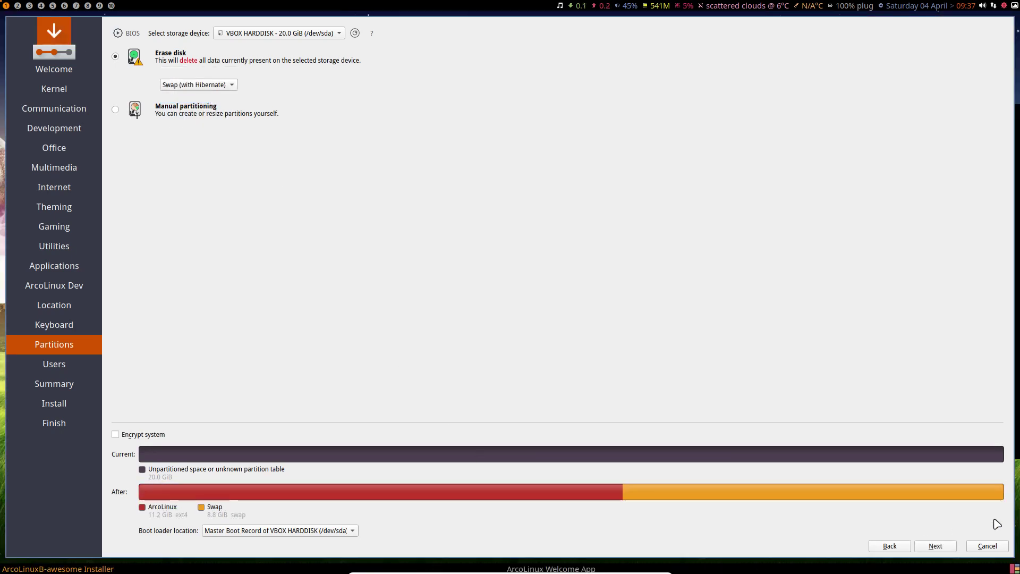
{"action": "left_click", "coordinate": [194, 86]}
{"action": "left_click", "coordinate": [179, 60]}
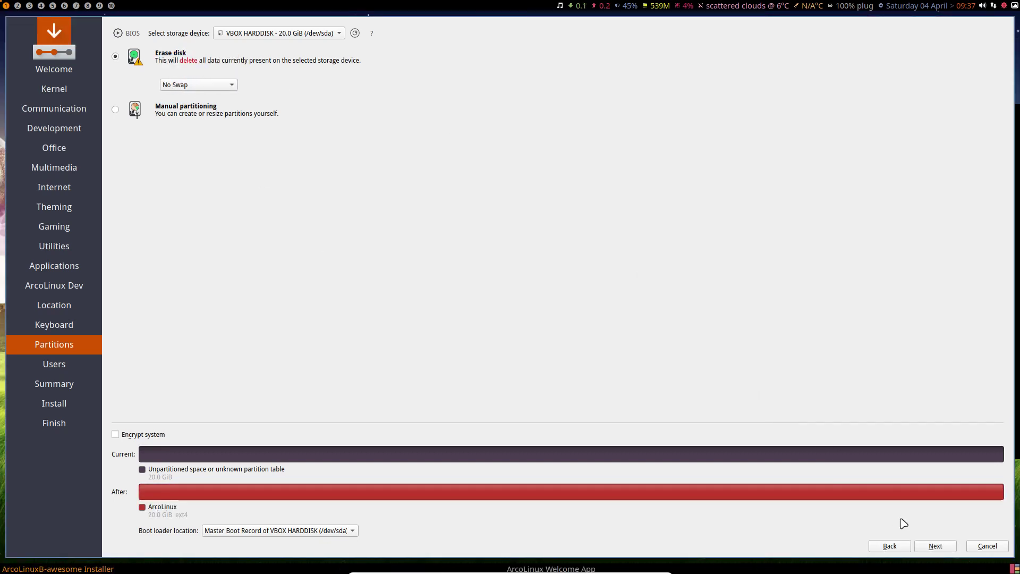
{"action": "left_click", "coordinate": [946, 551]}
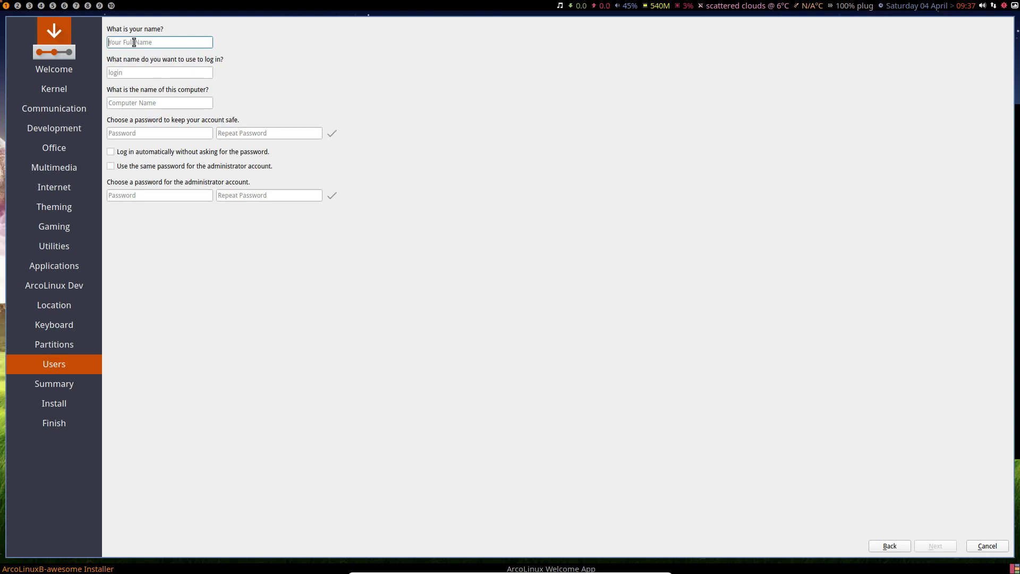
Enter the user name, computer name ArcoLinuxB, and the user password twice
{"action": "key", "text": "Tab"}
{"action": "key", "text": "Tab"}
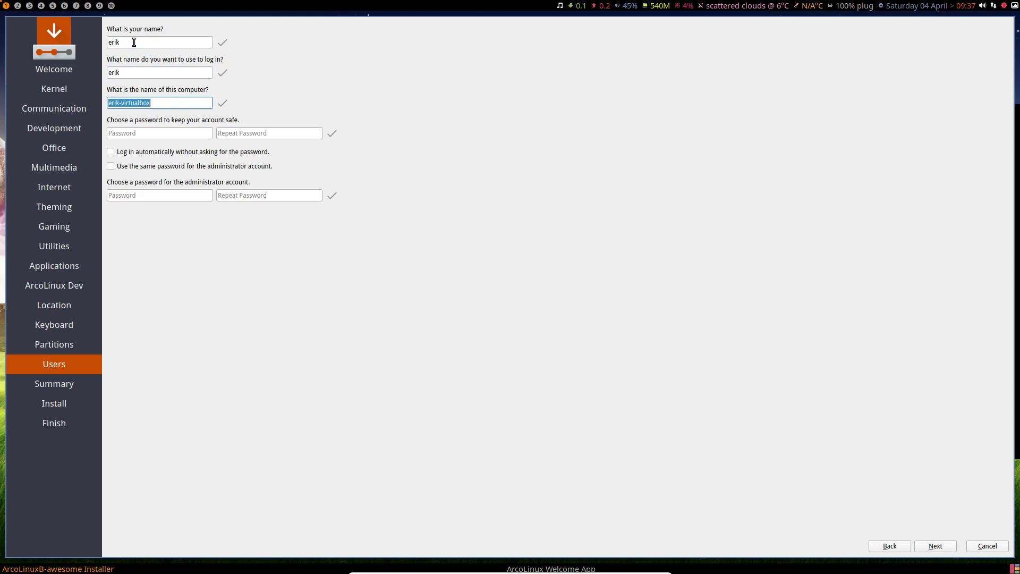
{"action": "key", "text": "Tab"}
{"action": "key", "text": "Tab"}
{"action": "key", "text": "Tab"}
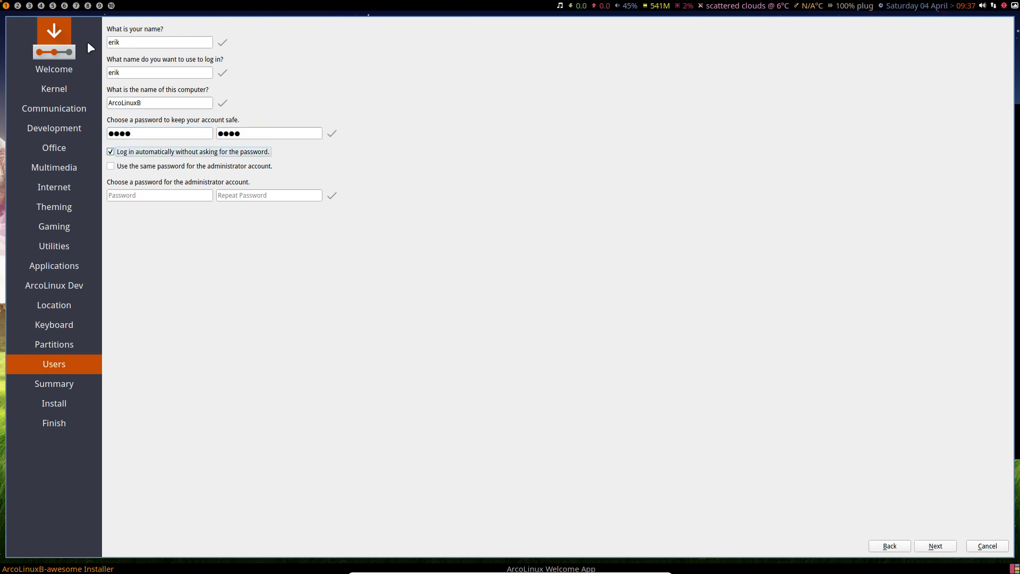
Reuse the user password for the administrator and start the installation
{"action": "left_click", "coordinate": [145, 166]}
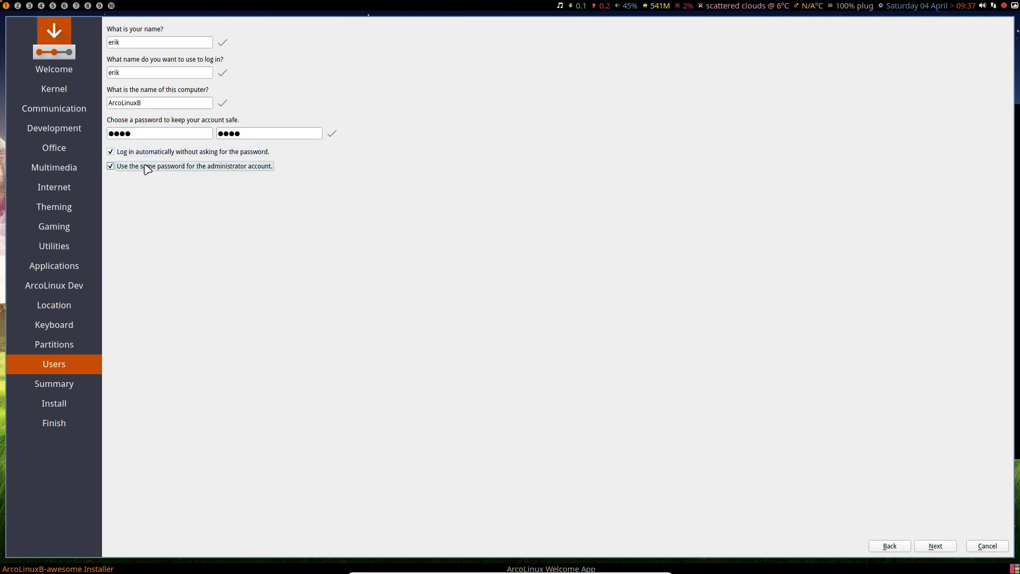
{"action": "left_click", "coordinate": [940, 547]}
{"action": "left_click", "coordinate": [946, 550]}
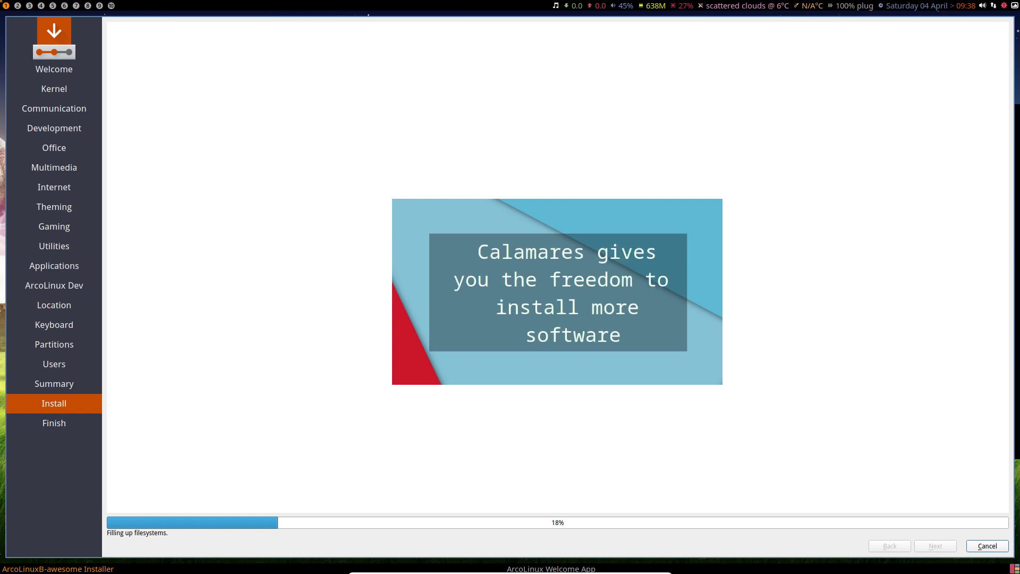
Let the installation copy files, then switch to workspace 2 with the system-info terminal
{"action": "double_click", "coordinate": [494, 86]}
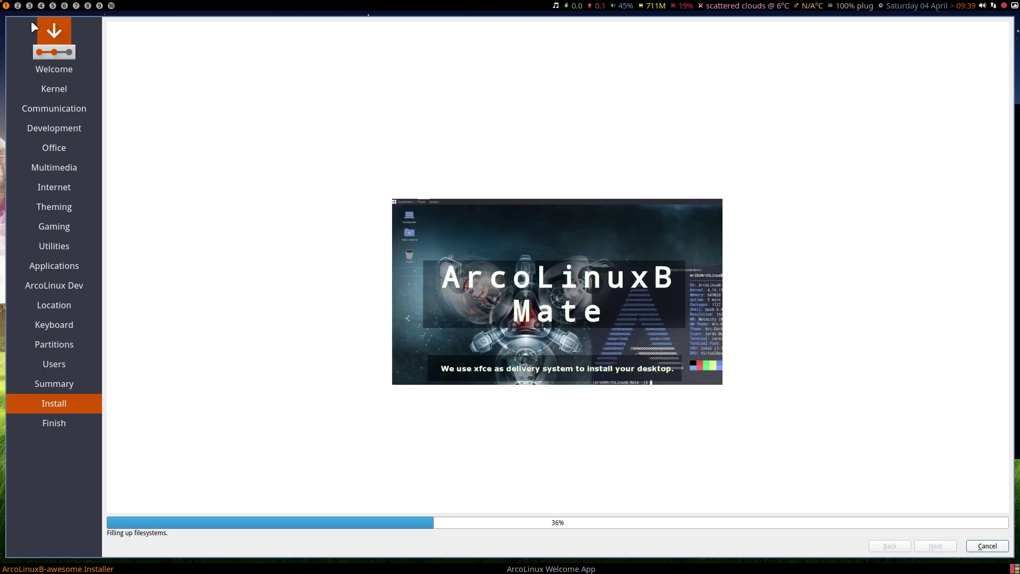
{"action": "left_click", "coordinate": [17, 5]}
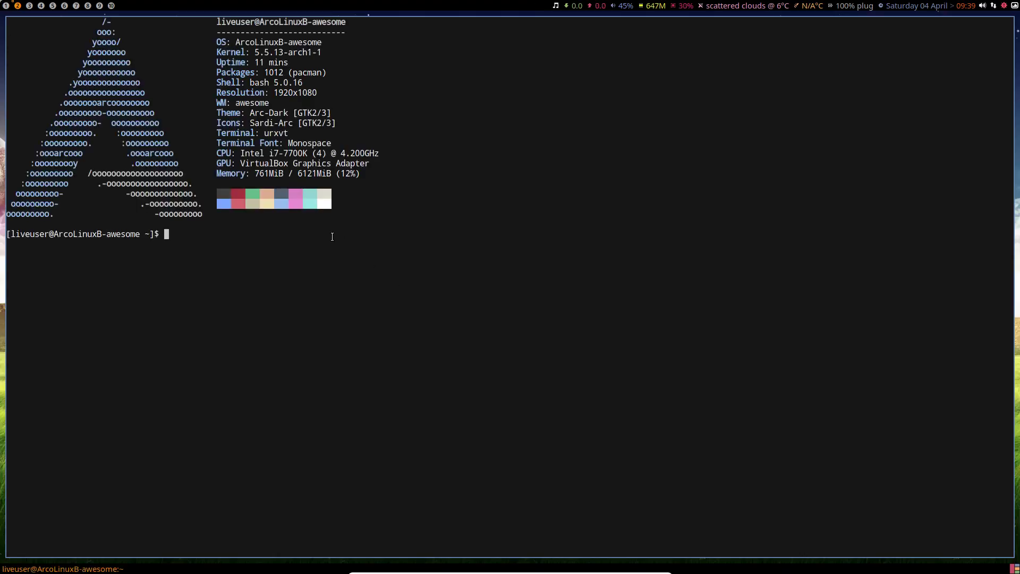
Leave 'pkexec calamares' typed at the urxvt prompt and return to the installer on workspace 1
{"action": "left_click_drag", "start_coordinate": [260, 133], "coordinate": [293, 132]}
{"action": "left_click", "coordinate": [303, 284]}
{"action": "type", "text": "pke"}
{"action": "type", "text": "exc"}
{"action": "key", "text": "BackSpace"}
{"action": "key", "text": "BackSpace"}
{"action": "key", "text": "BackSpace"}
{"action": "type", "text": "xec calamares"}
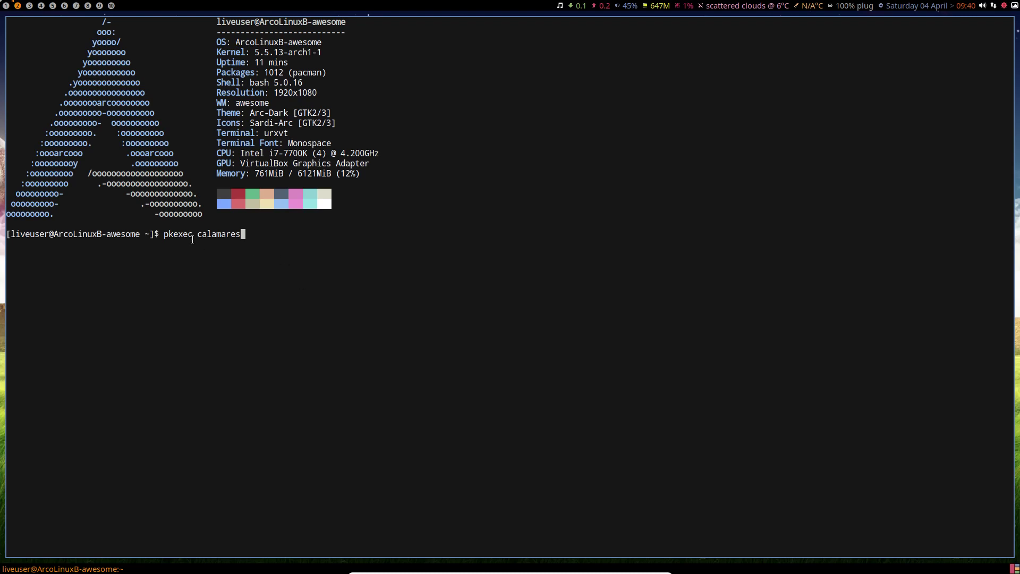
{"action": "left_click", "coordinate": [5, 6]}
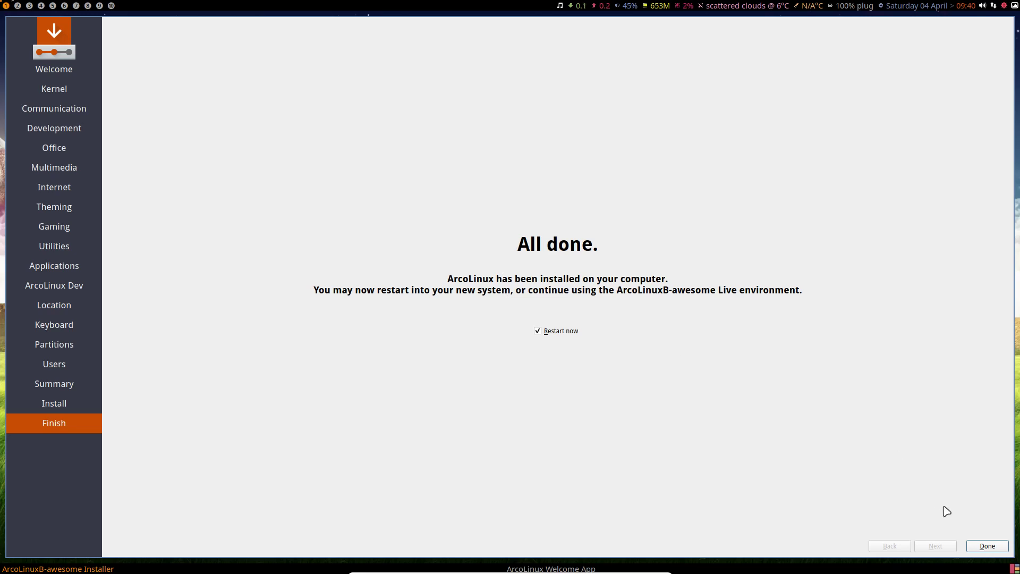
Finish Calamares with Restart now ticked so the machine reboots
{"action": "left_click", "coordinate": [989, 546]}
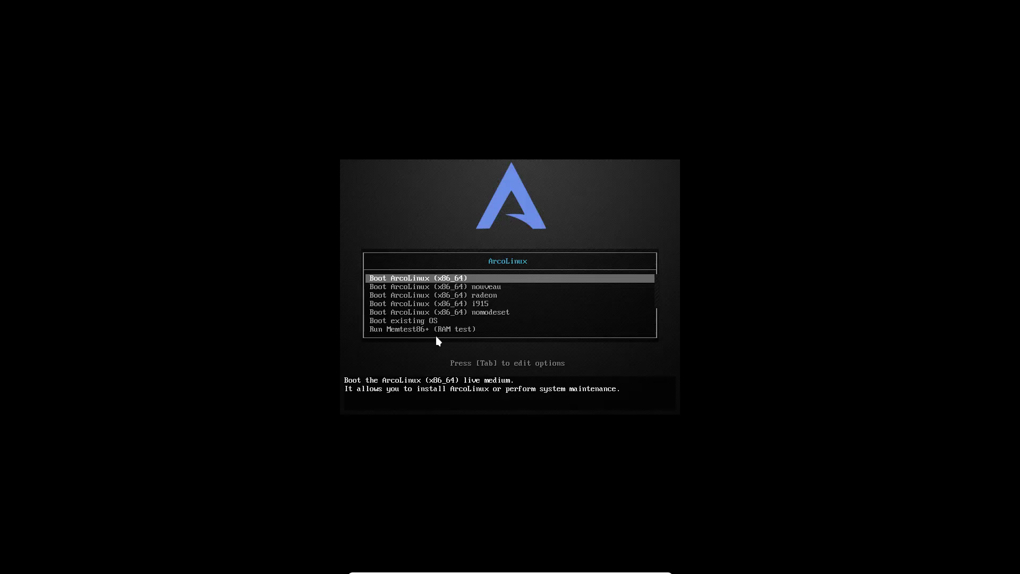
Select Boot existing OS in the boot menu to start the installed system
{"action": "key", "text": "Down"}
{"action": "key", "text": "Down"}
{"action": "key", "text": "Down"}
{"action": "key", "text": "Down"}
{"action": "key", "text": "Down"}
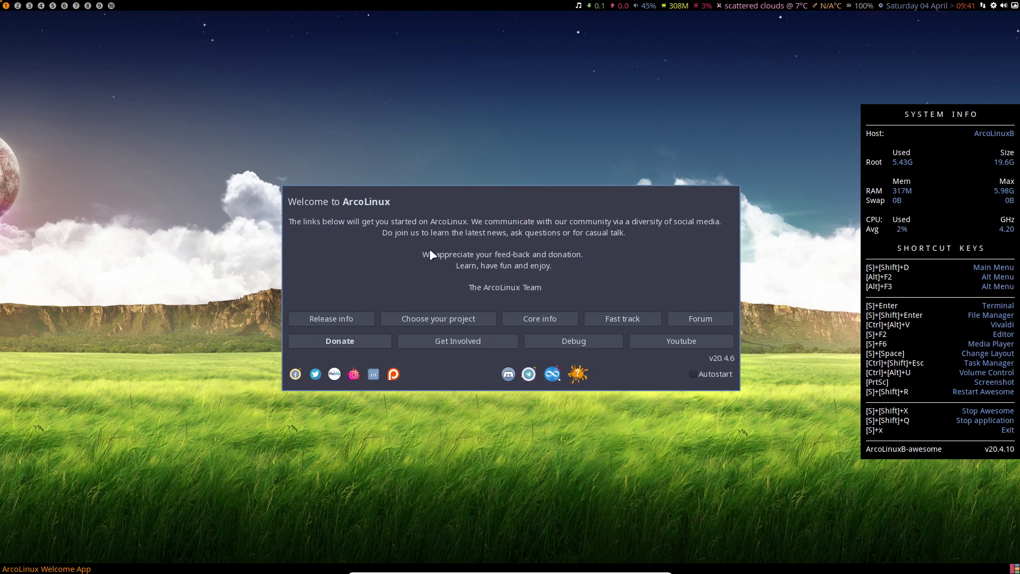
Close the Welcome window with Super+Shift+Q and hide the conky panel with Super+C
{"action": "key", "text": "super+shift+q"}
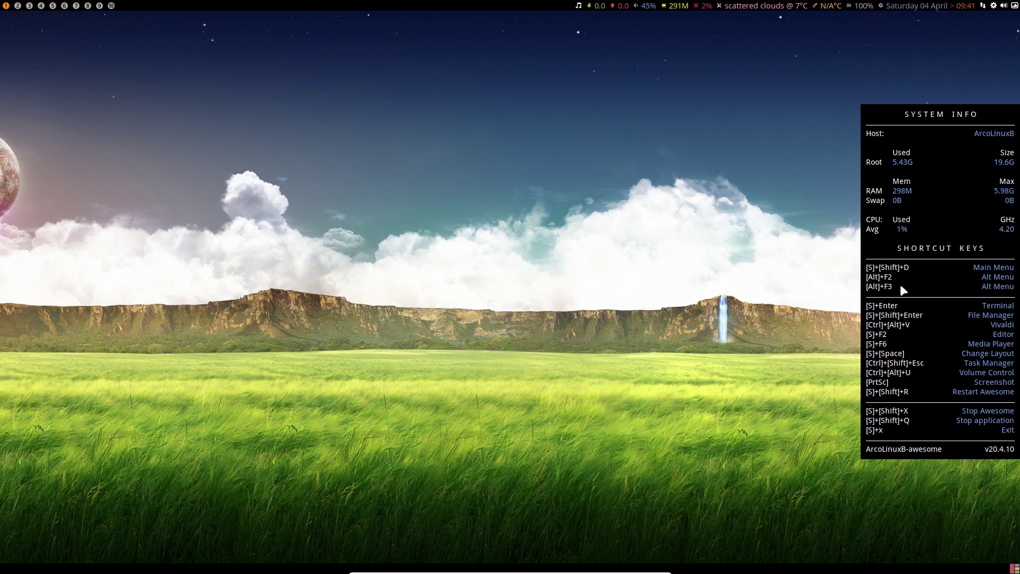
{"action": "key", "text": "super+c"}
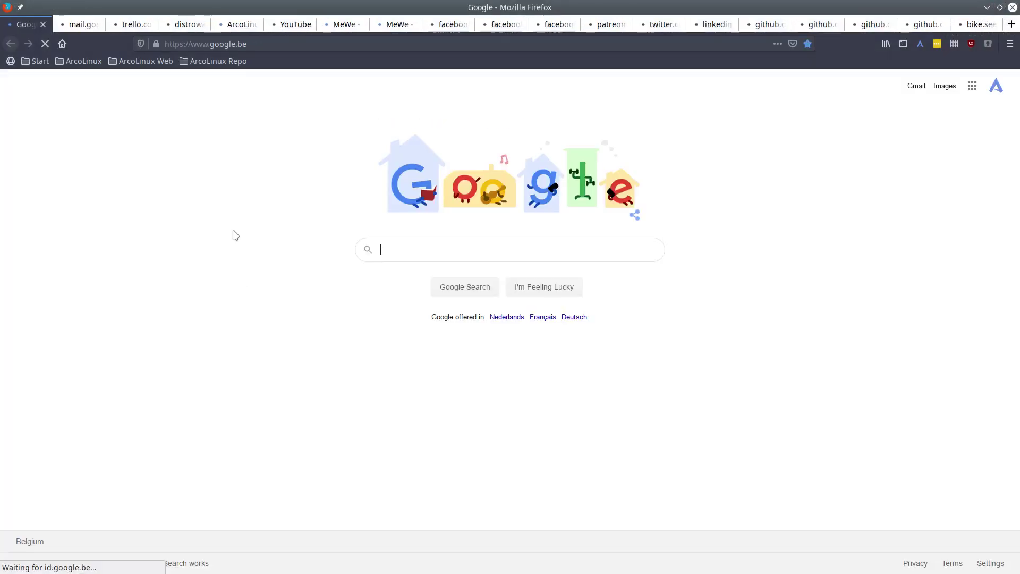
Launch Firefox on the Awesome desktop with Super+Return
{"action": "left_click_drag", "start_coordinate": [230, 198], "coordinate": [352, 41]}
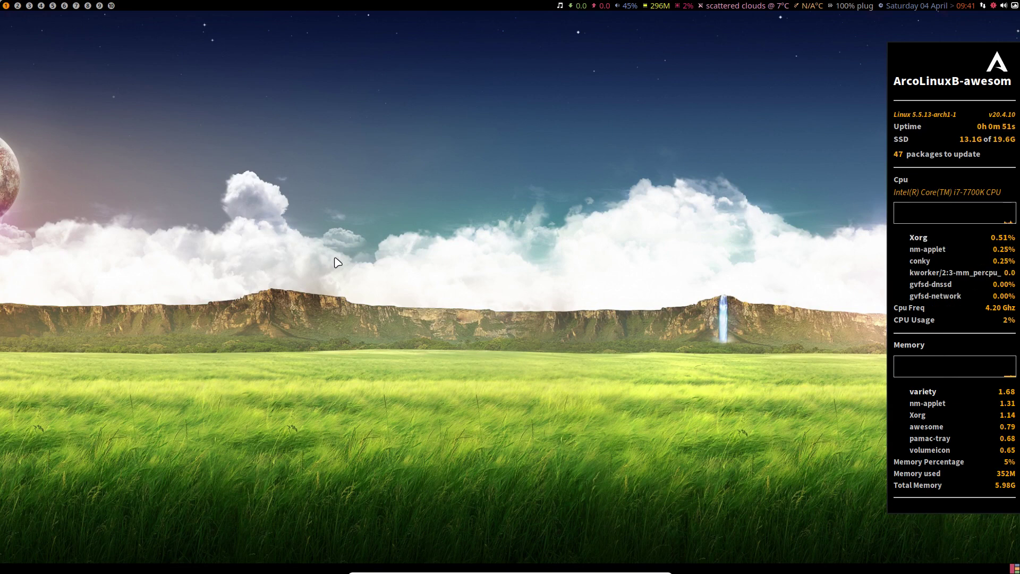
{"action": "key", "text": "super+Return"}
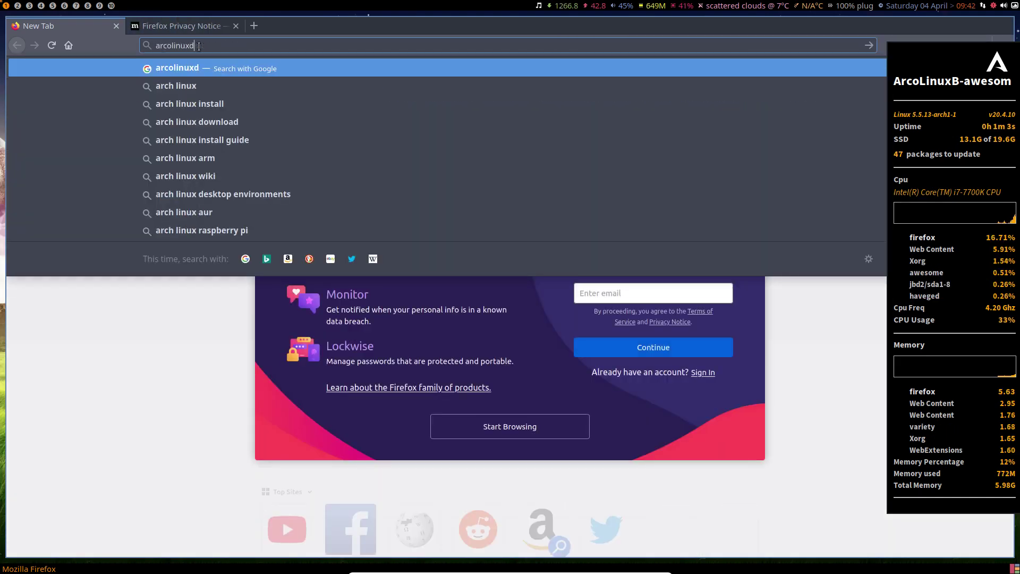
Load arcolinuxd.com and open the Phase 3 > Awesome Articles category page
{"action": "type", "text": "m"}
{"action": "key", "text": "Return"}
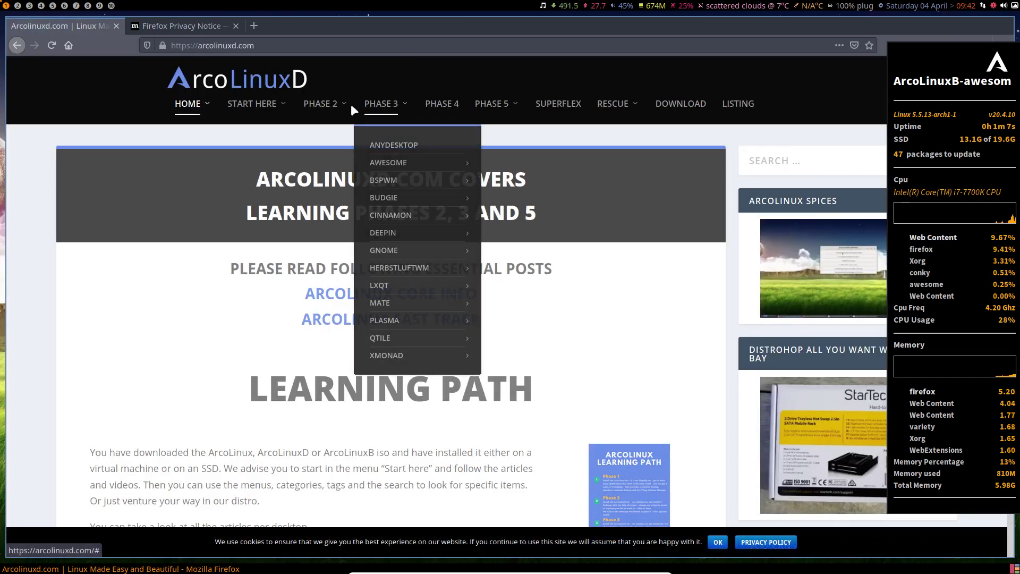
{"action": "mouse_move", "coordinate": [328, 110]}
{"action": "mouse_move", "coordinate": [332, 165]}
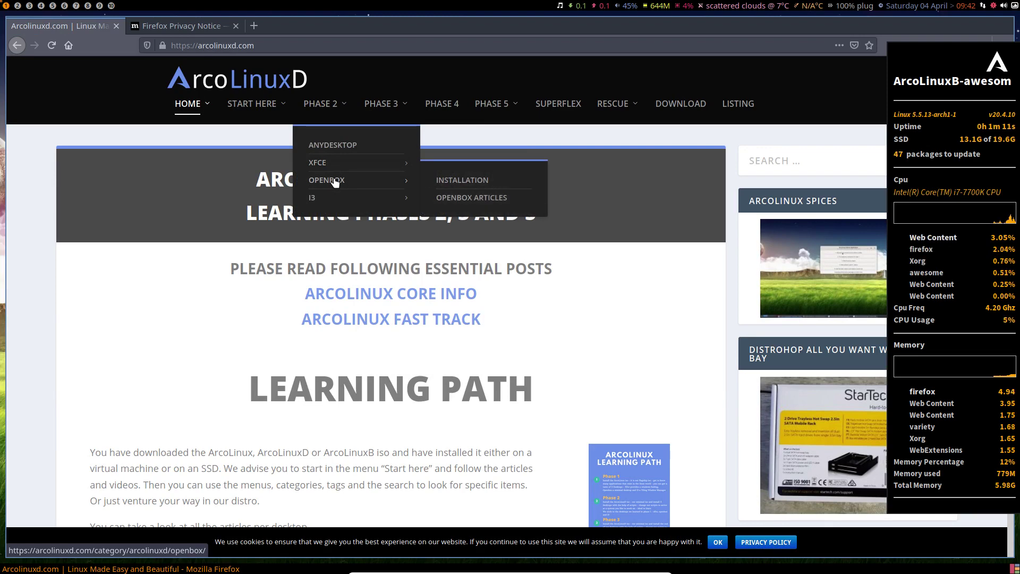
{"action": "mouse_move", "coordinate": [331, 205]}
{"action": "mouse_move", "coordinate": [393, 104]}
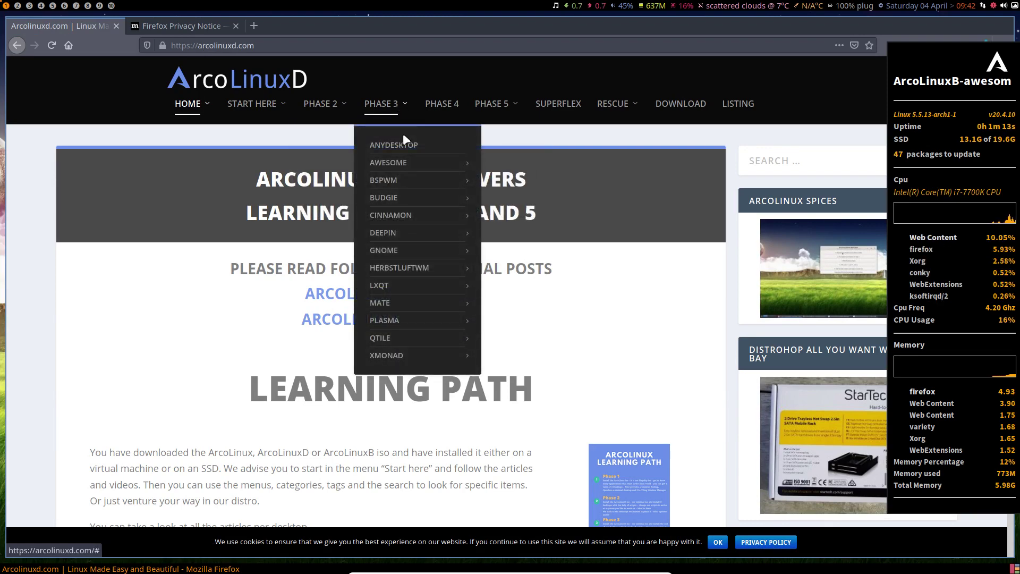
{"action": "mouse_move", "coordinate": [404, 164]}
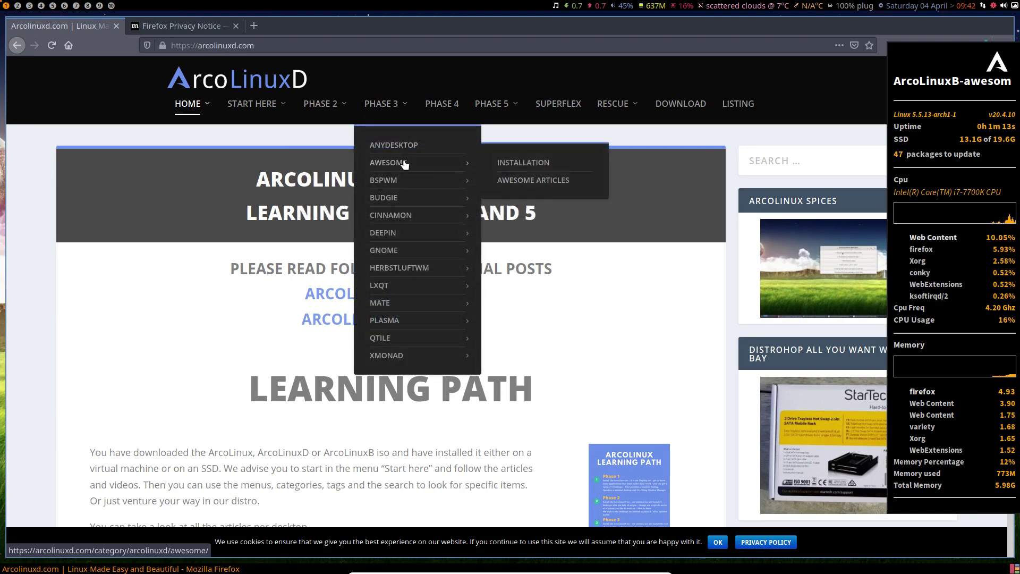
{"action": "left_click", "coordinate": [533, 180]}
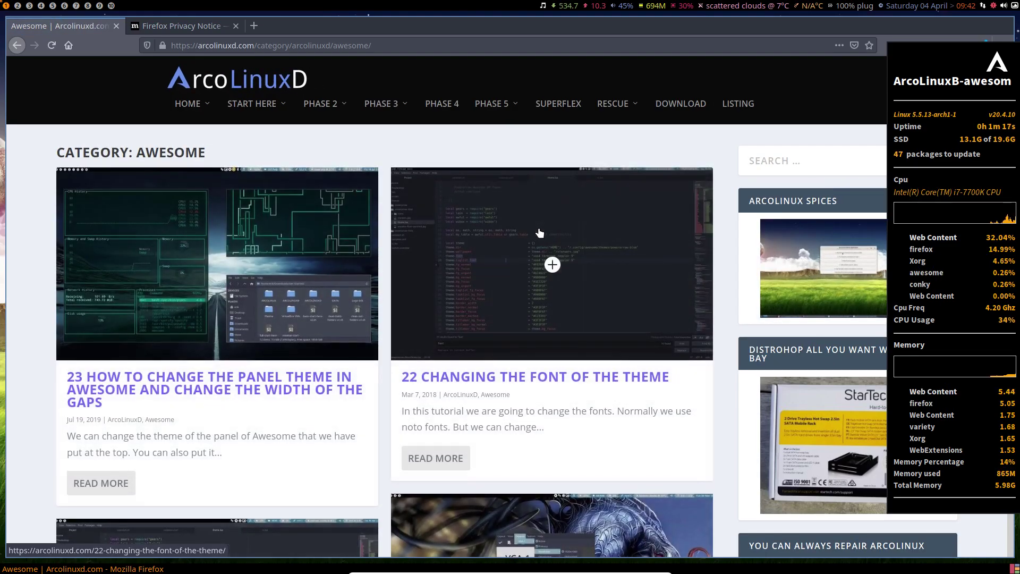
Browse the Awesome tutorials list and hide the conky system monitor with Super+C
{"action": "scroll", "coordinate": [539, 226], "scroll_direction": "down", "scroll_amount": 20}
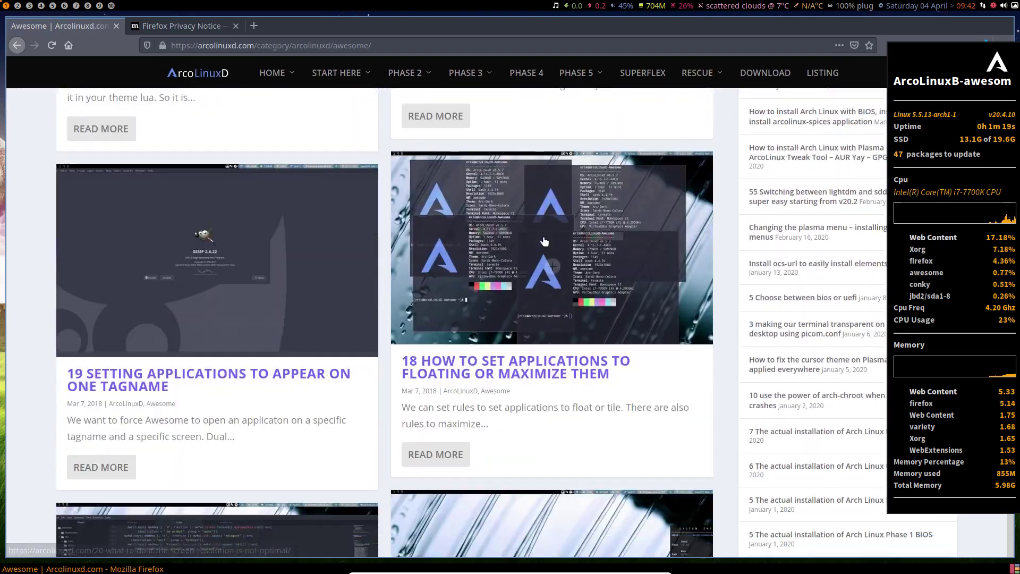
{"action": "scroll", "coordinate": [544, 241], "scroll_direction": "down", "scroll_amount": 20}
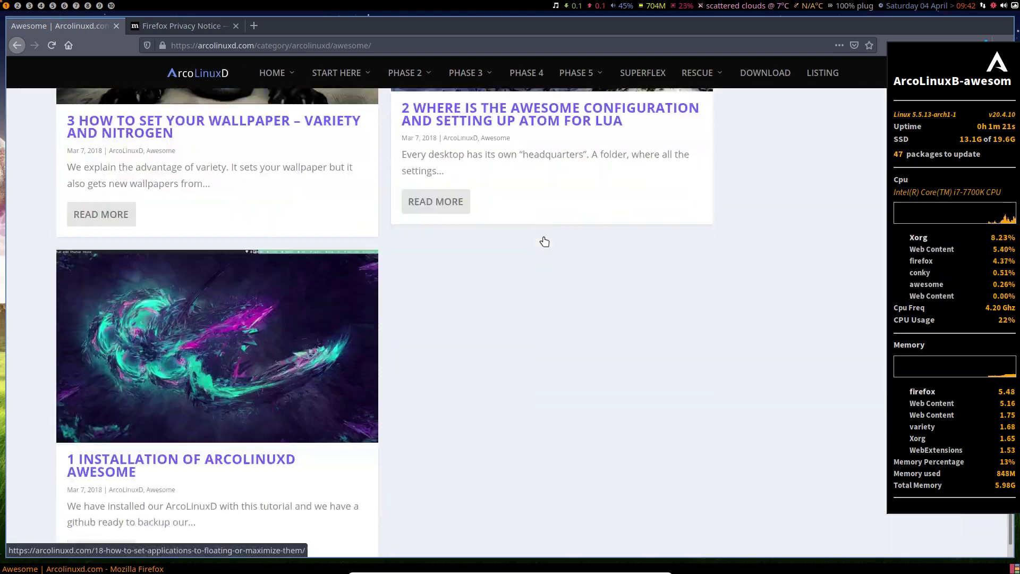
{"action": "scroll", "coordinate": [553, 266], "scroll_direction": "up", "scroll_amount": 20}
{"action": "scroll", "coordinate": [554, 263], "scroll_direction": "up", "scroll_amount": 10}
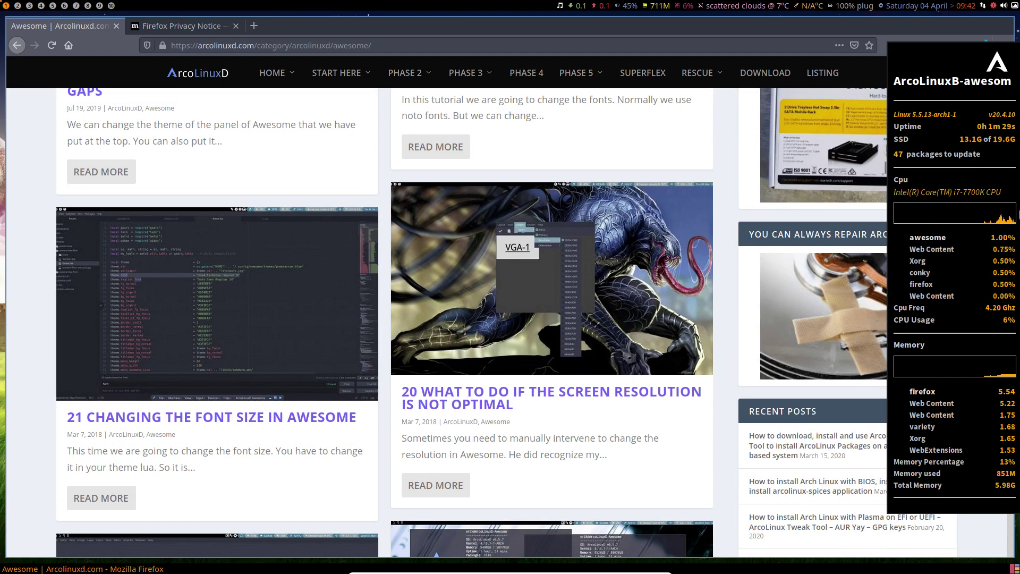
{"action": "key", "text": "super+c"}
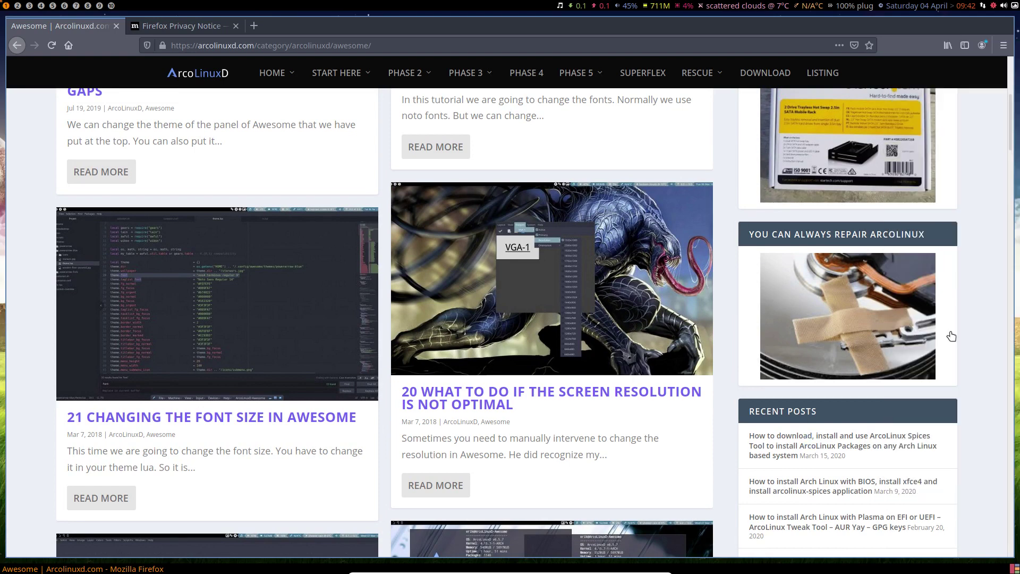